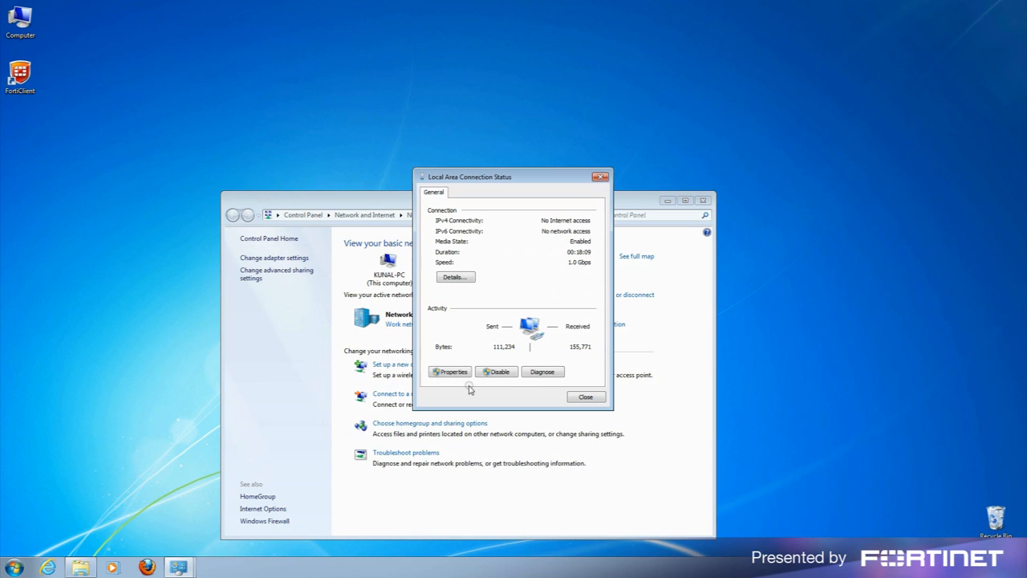
Confirm IPv4 obtains IP and DNS automatically, then close the connection windows and Network and Sharing Center.
{"action": "left_click", "coordinate": [454, 371]}
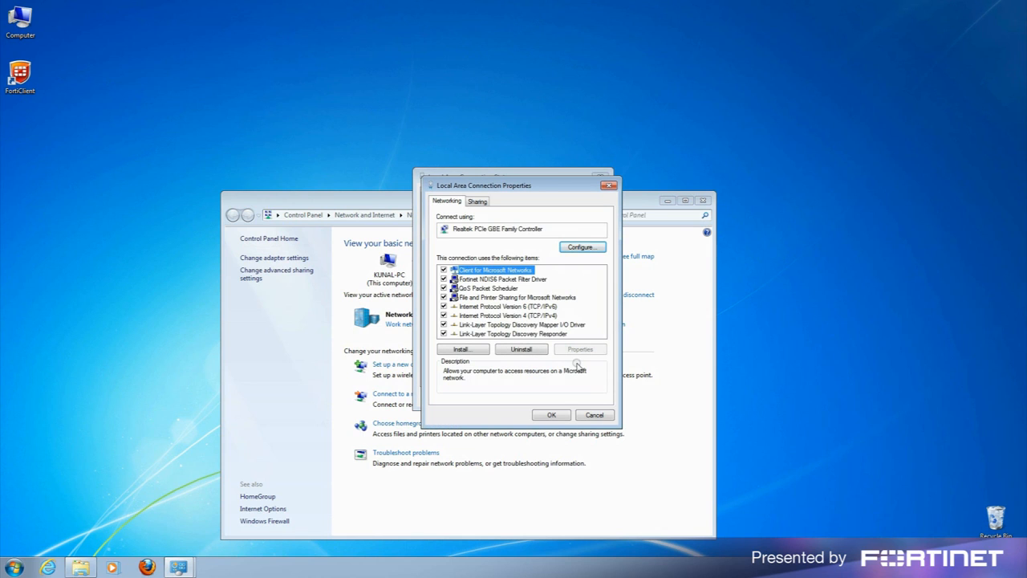
{"action": "double_click", "coordinate": [522, 315]}
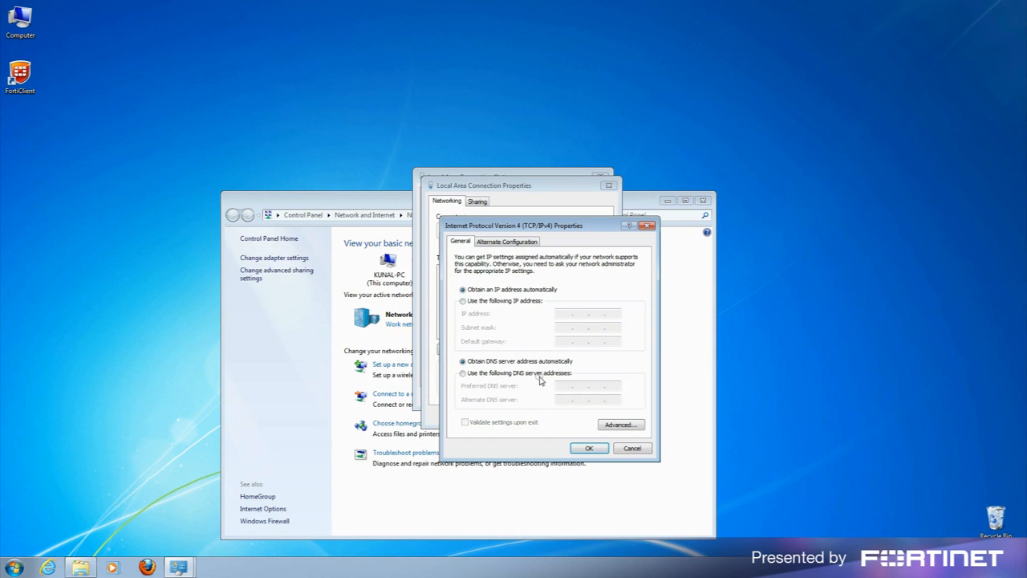
{"action": "left_click", "coordinate": [585, 447]}
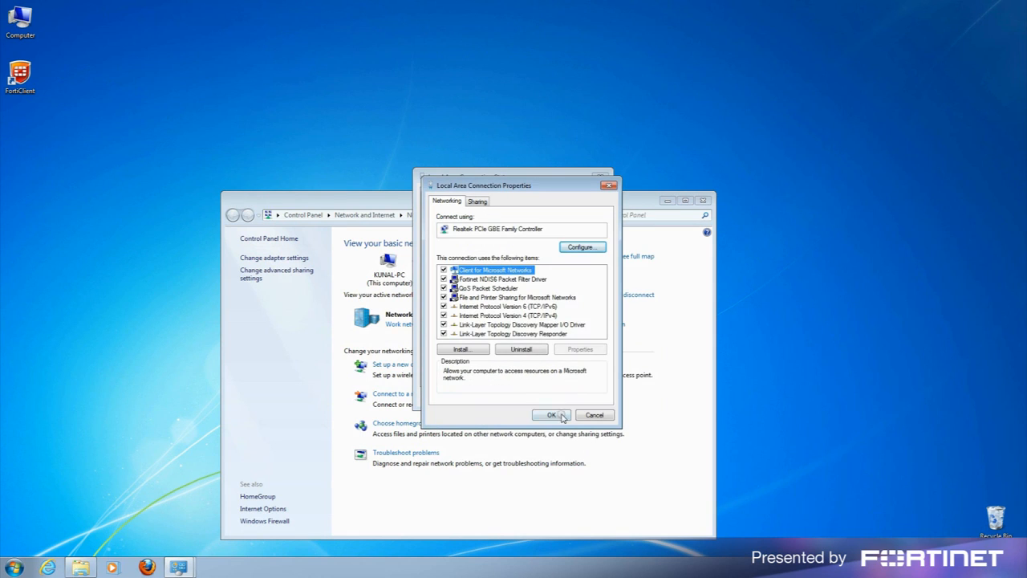
{"action": "left_click", "coordinate": [560, 415]}
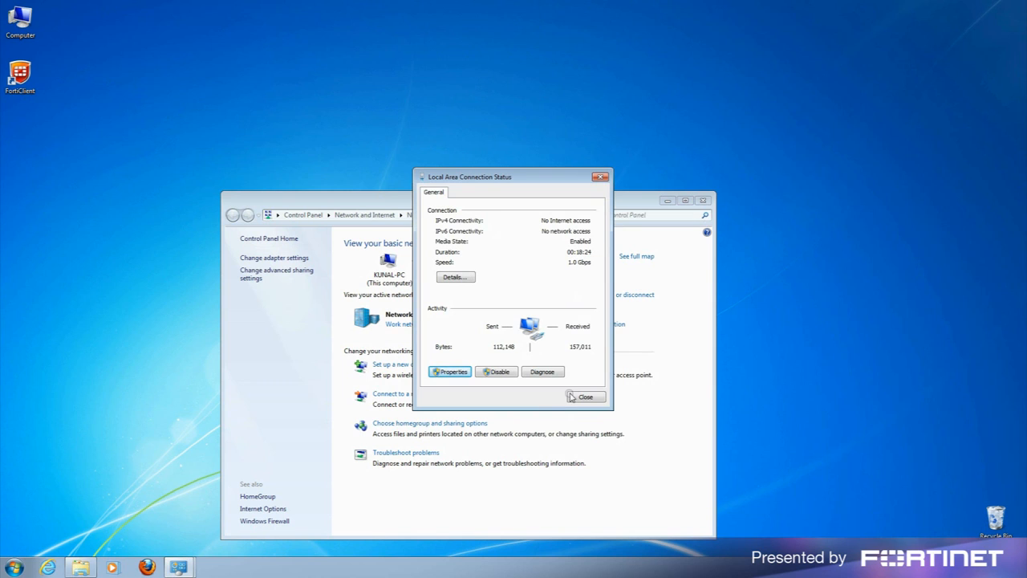
{"action": "left_click", "coordinate": [586, 396]}
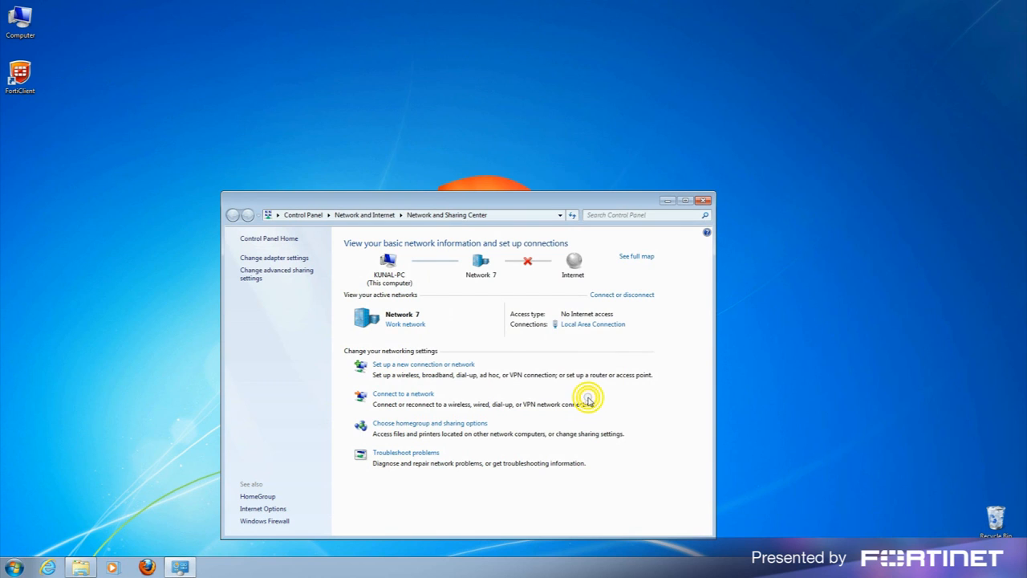
{"action": "left_click", "coordinate": [702, 199]}
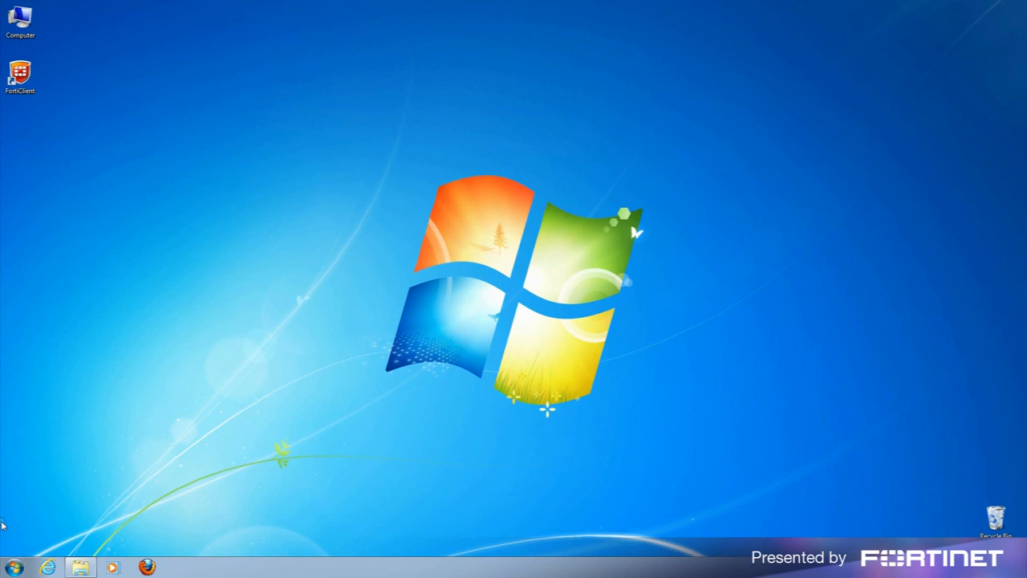
Run ipconfig in Command Prompt to read the default gateway 192.168.1.99, then exit the prompt.
{"action": "left_click", "coordinate": [19, 567]}
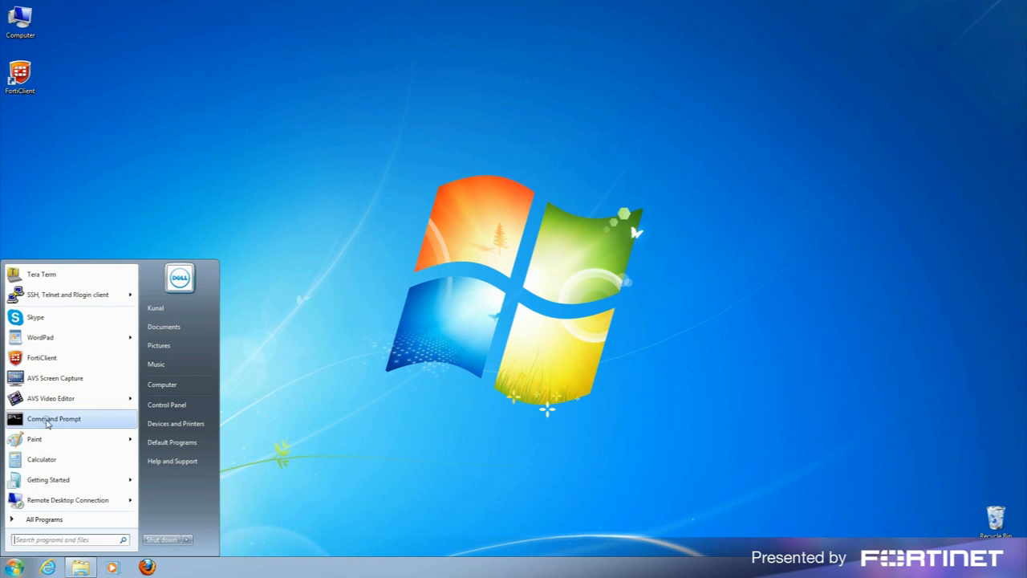
{"action": "left_click", "coordinate": [47, 422]}
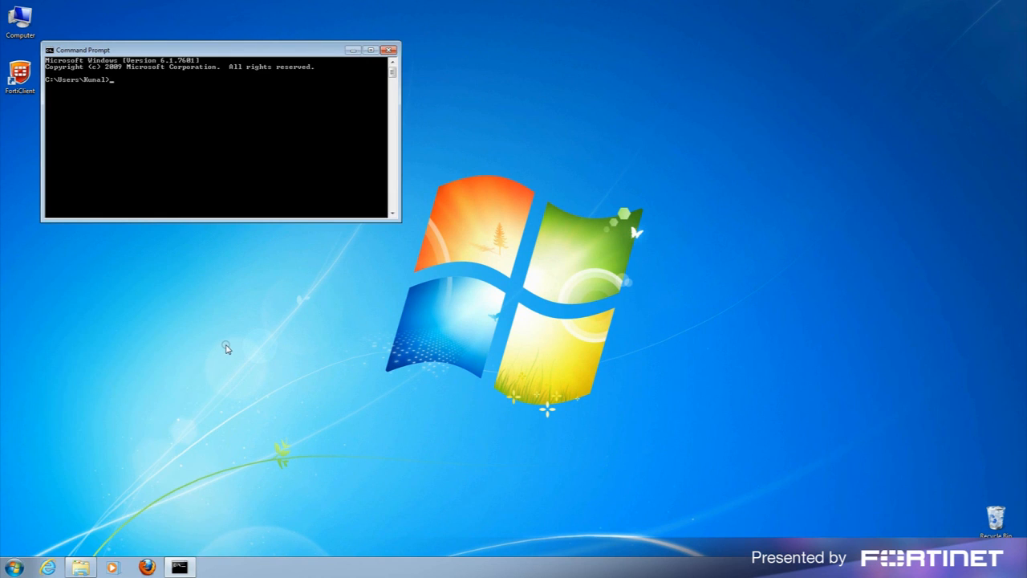
{"action": "type", "text": "ip"}
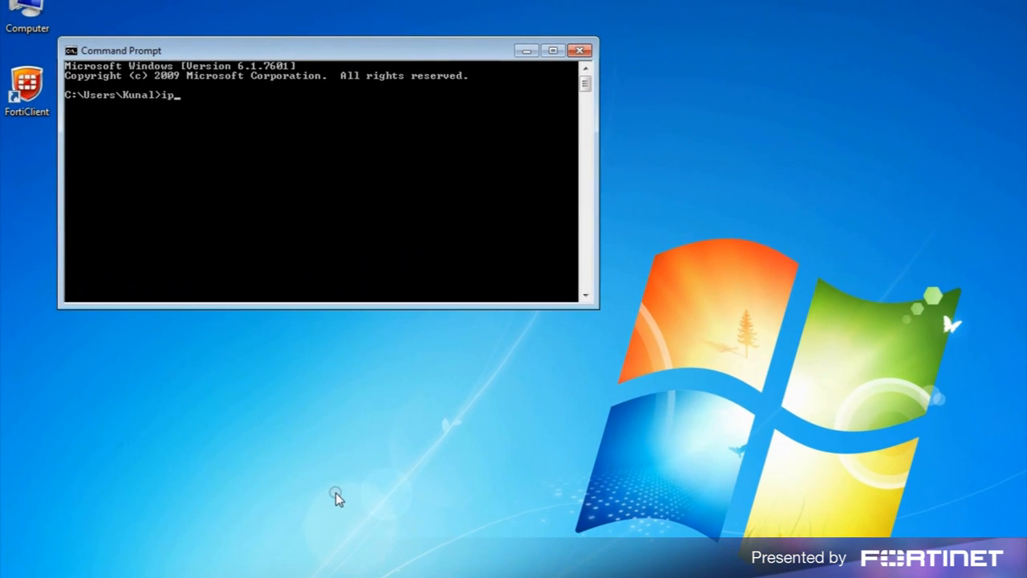
{"action": "type", "text": "config"}
{"action": "key", "text": "Return"}
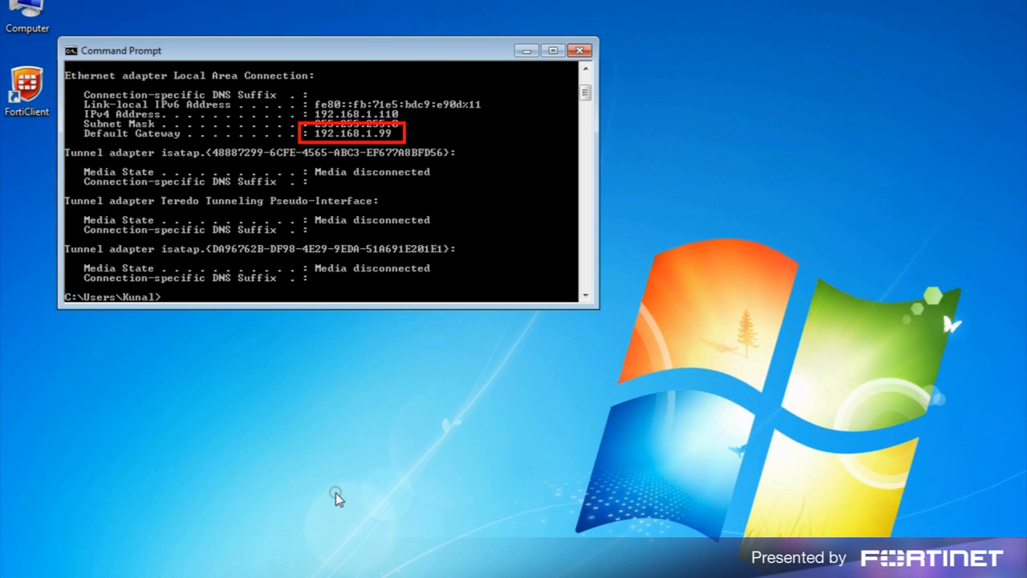
{"action": "type", "text": "exit"}
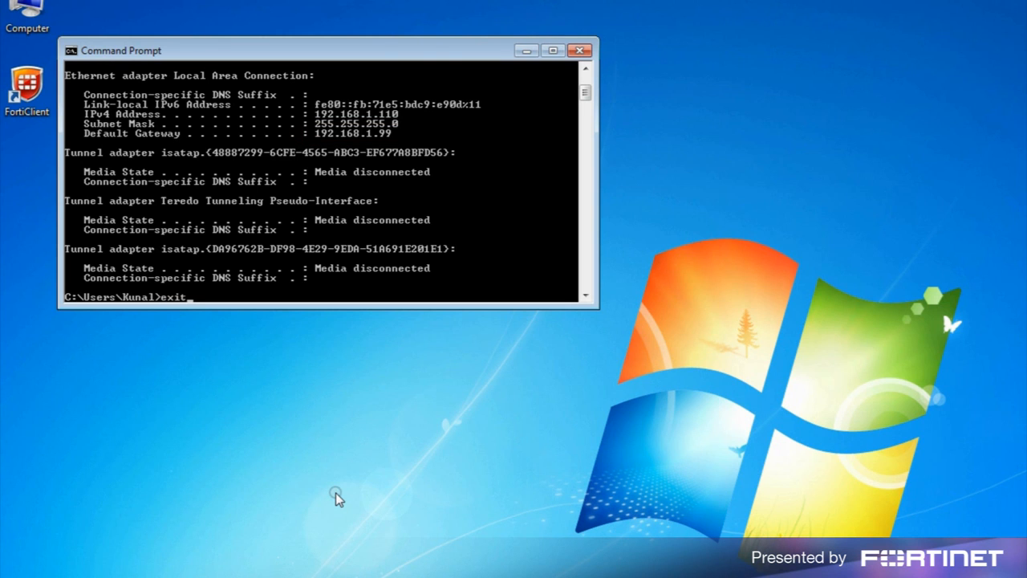
{"action": "key", "text": "Return"}
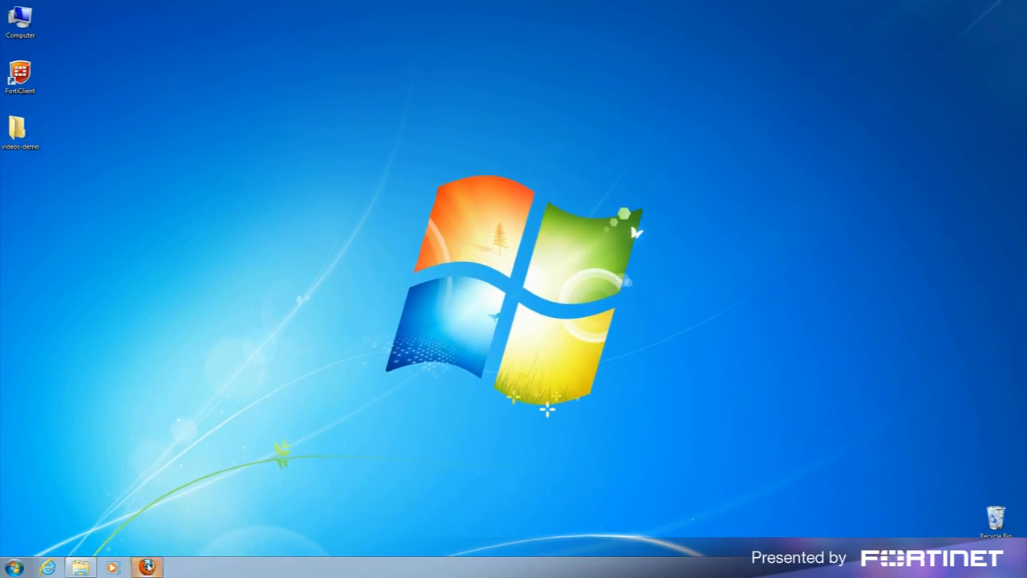
{"action": "left_click", "coordinate": [147, 566]}
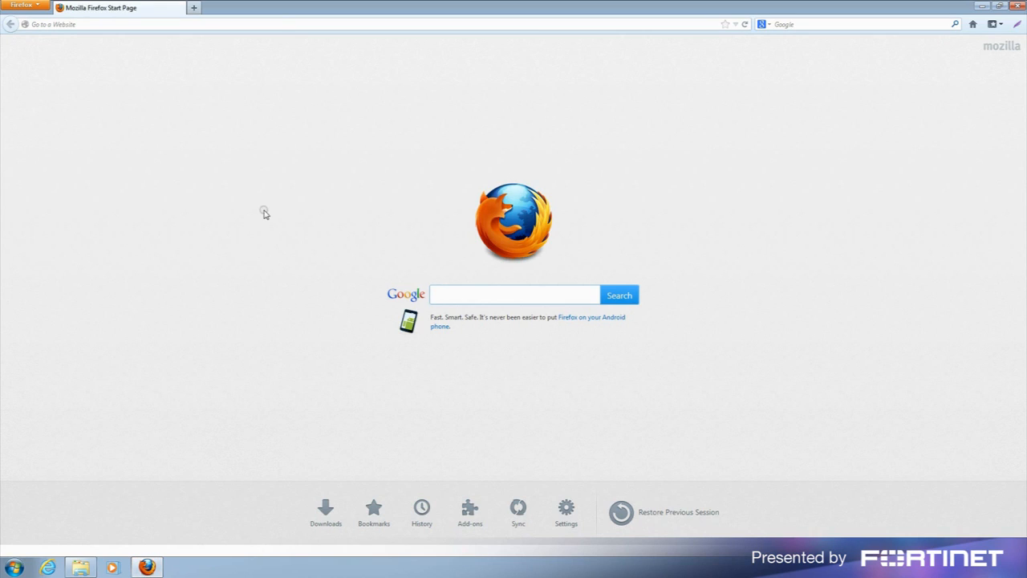
{"action": "left_click", "coordinate": [284, 25]}
{"action": "type", "text": "https"}
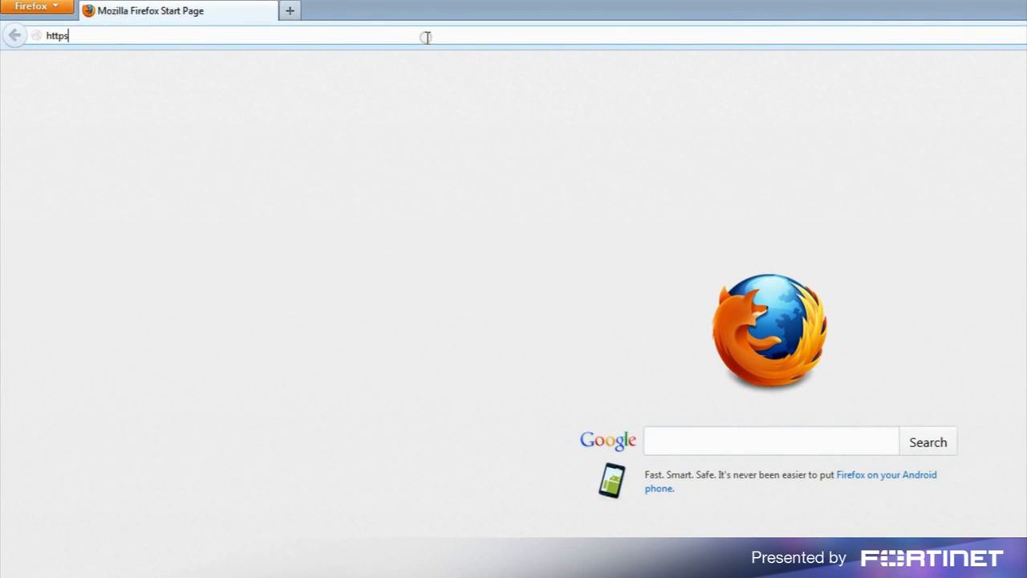
{"action": "type", "text": "://192.168.1.99"}
{"action": "key", "text": "Return"}
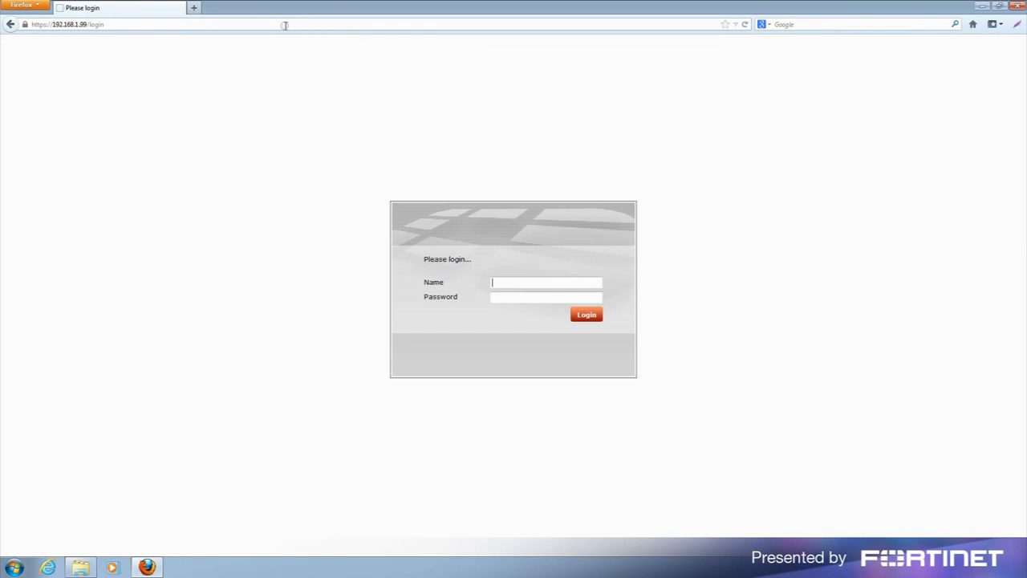
{"action": "type", "text": "admin"}
{"action": "key", "text": "Return"}
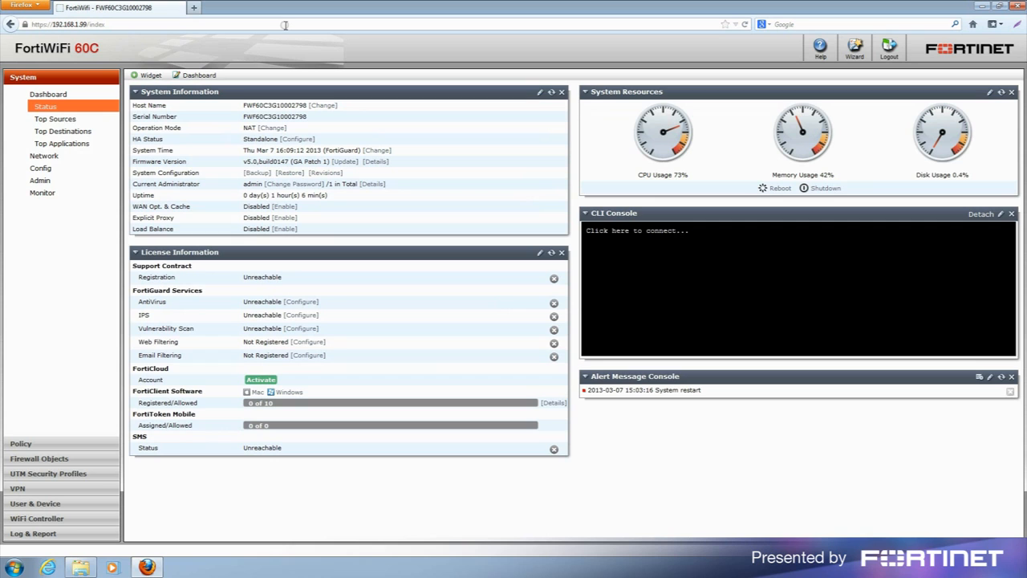
Start the setup wizard, skip central management and choose to change the administrator password.
{"action": "left_click", "coordinate": [854, 50]}
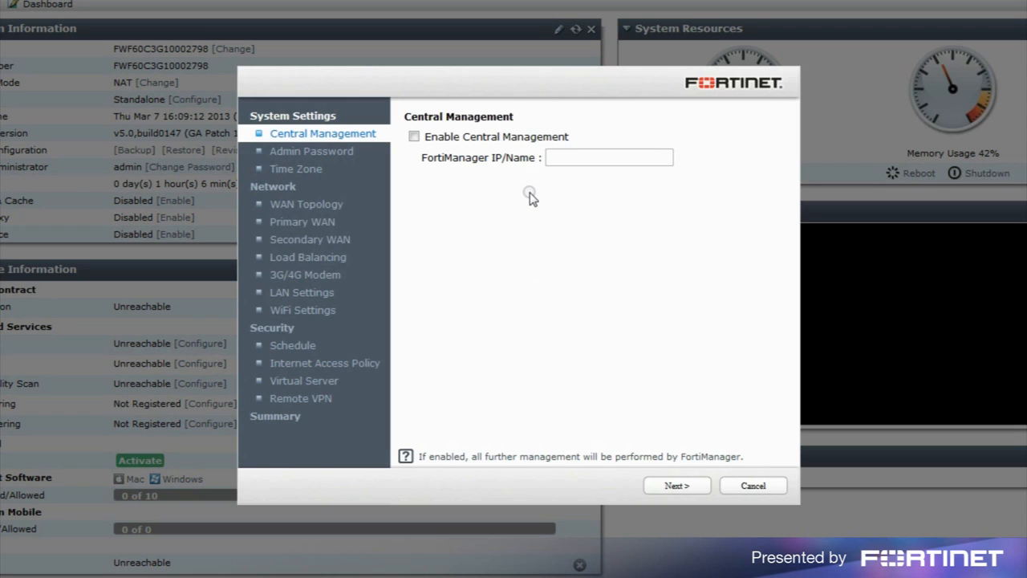
{"action": "left_click", "coordinate": [677, 486]}
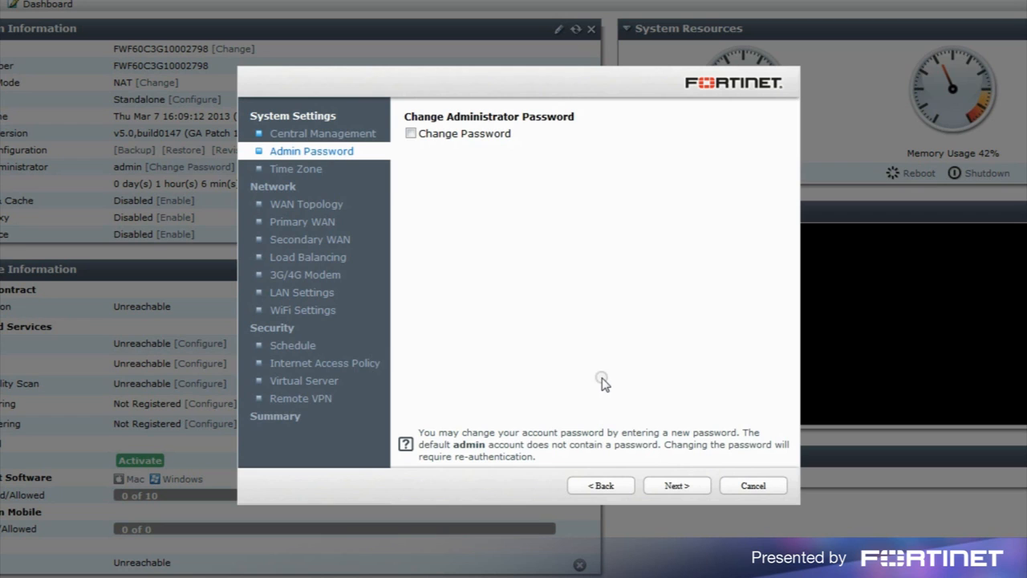
{"action": "left_click", "coordinate": [409, 134]}
Enter and confirm the new administrator password, then keep the Pacific time zone.
{"action": "left_click", "coordinate": [560, 185]}
{"action": "type", "text": "123456"}
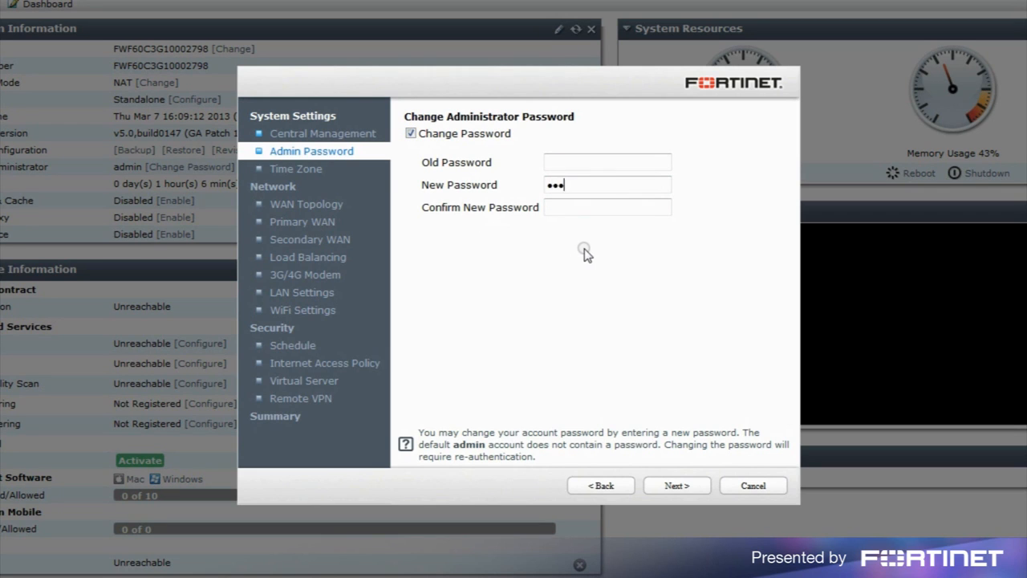
{"action": "left_click", "coordinate": [599, 207]}
{"action": "type", "text": "123456"}
{"action": "left_click", "coordinate": [682, 486]}
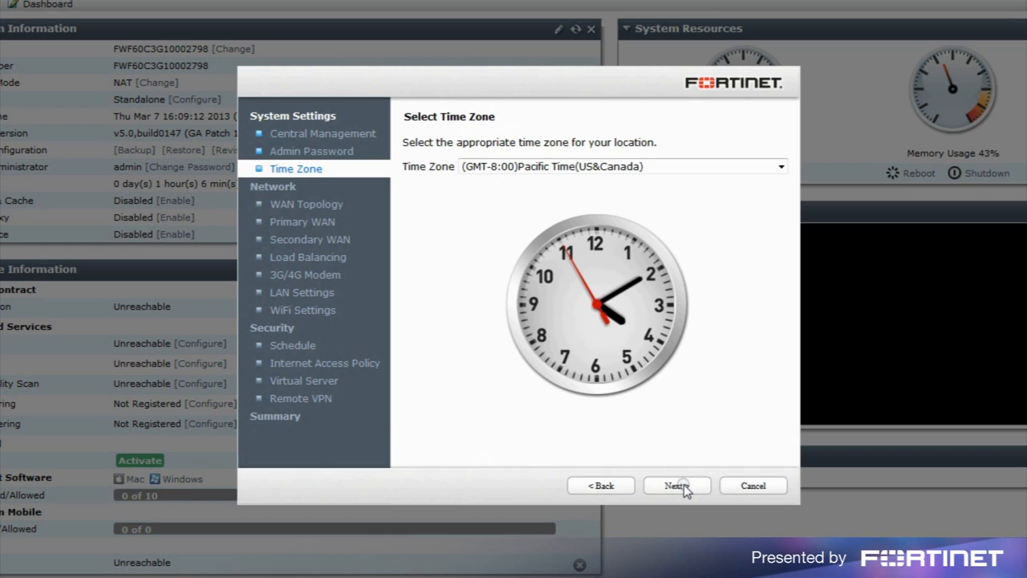
{"action": "left_click", "coordinate": [684, 487]}
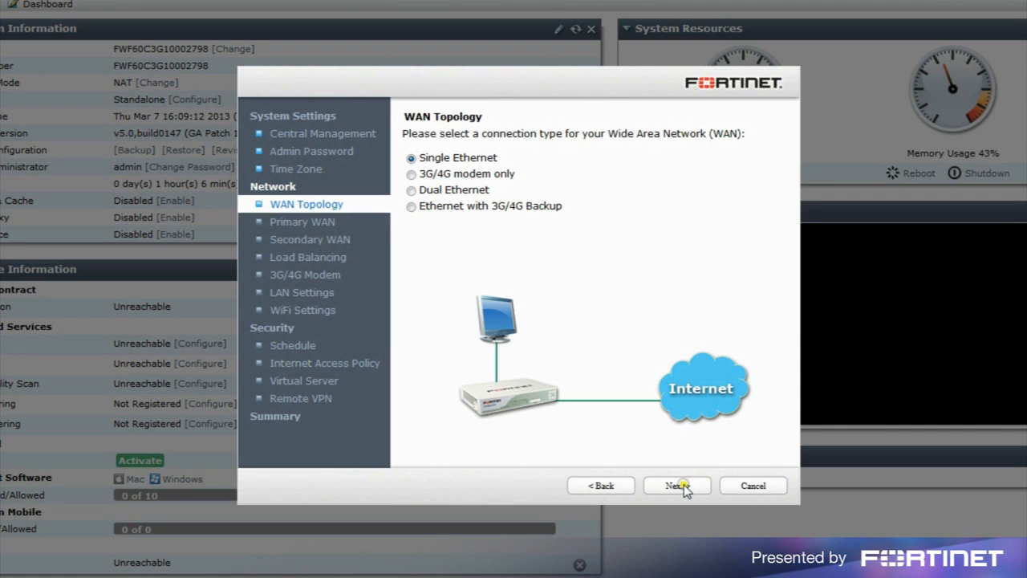
Keep Single Ethernet WAN with static IP 26.112.114.32, netmask 255.255.255.0 and gateway 26.112.114.1.
{"action": "left_click", "coordinate": [684, 486]}
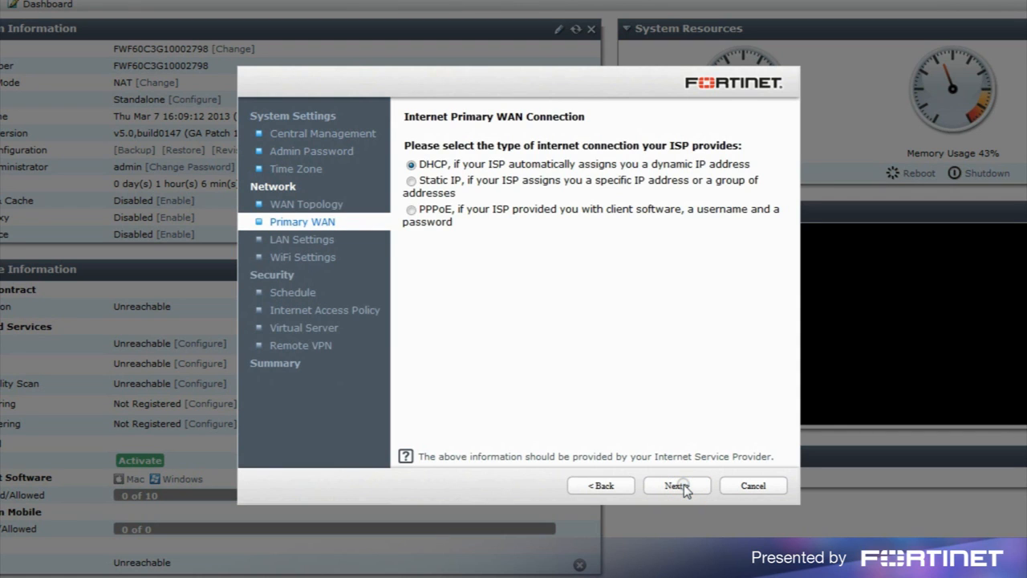
{"action": "left_click", "coordinate": [411, 181]}
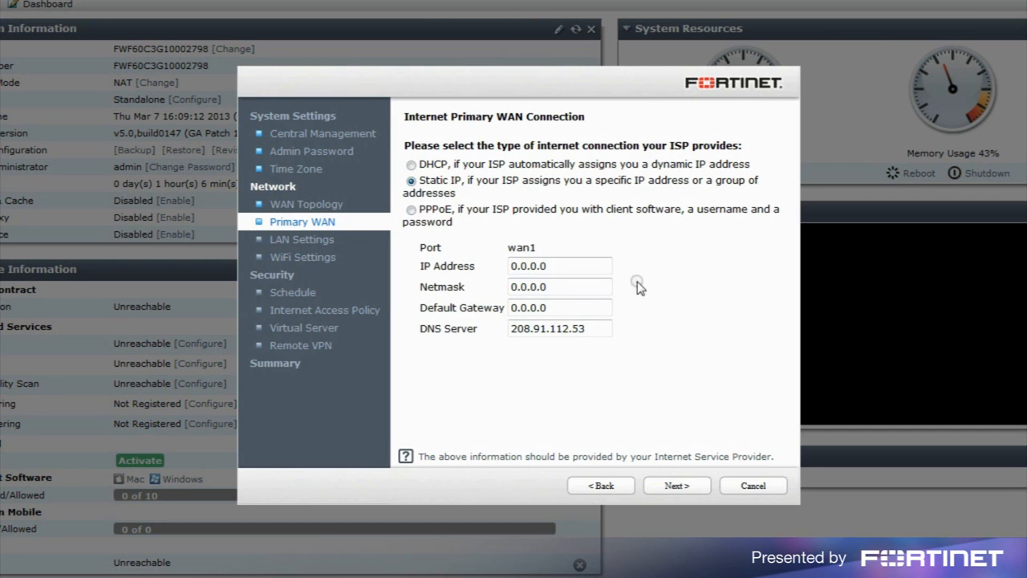
{"action": "left_click", "coordinate": [486, 264]}
{"action": "type", "text": "26.112.114.32"}
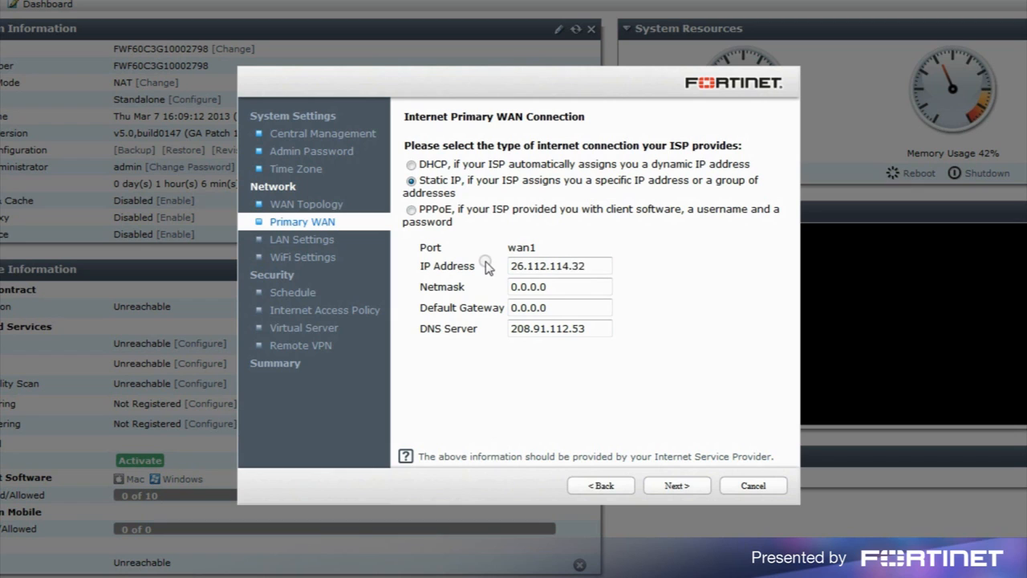
{"action": "left_click", "coordinate": [470, 282]}
{"action": "type", "text": "255.255.255.0"}
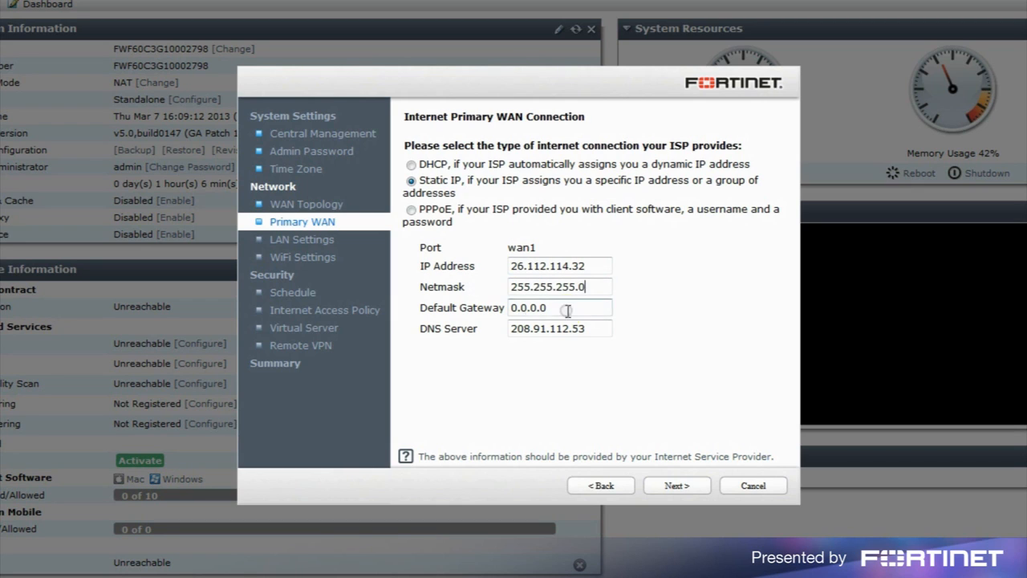
{"action": "left_click", "coordinate": [481, 303]}
{"action": "type", "text": "26.112.114.1"}
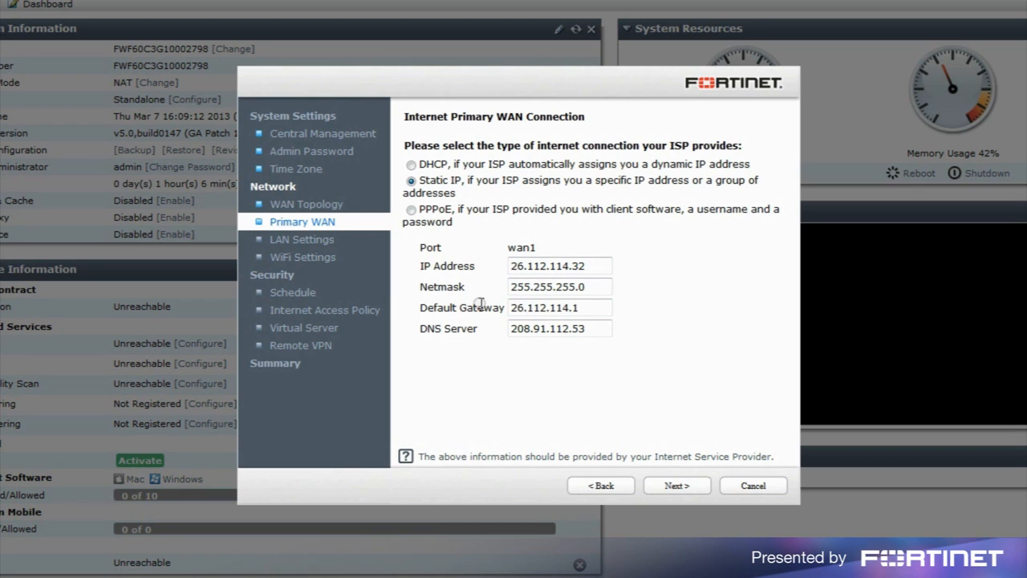
{"action": "left_click", "coordinate": [682, 487]}
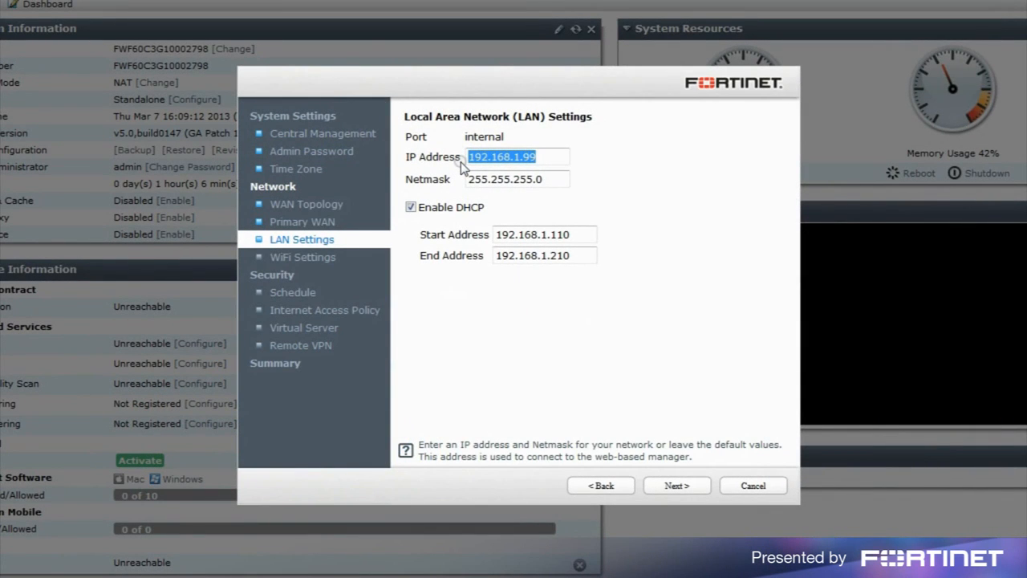
Set LAN IP 172.16.79.1 with DHCP range 172.16.79.100 to 172.16.79.200.
{"action": "type", "text": "17"}
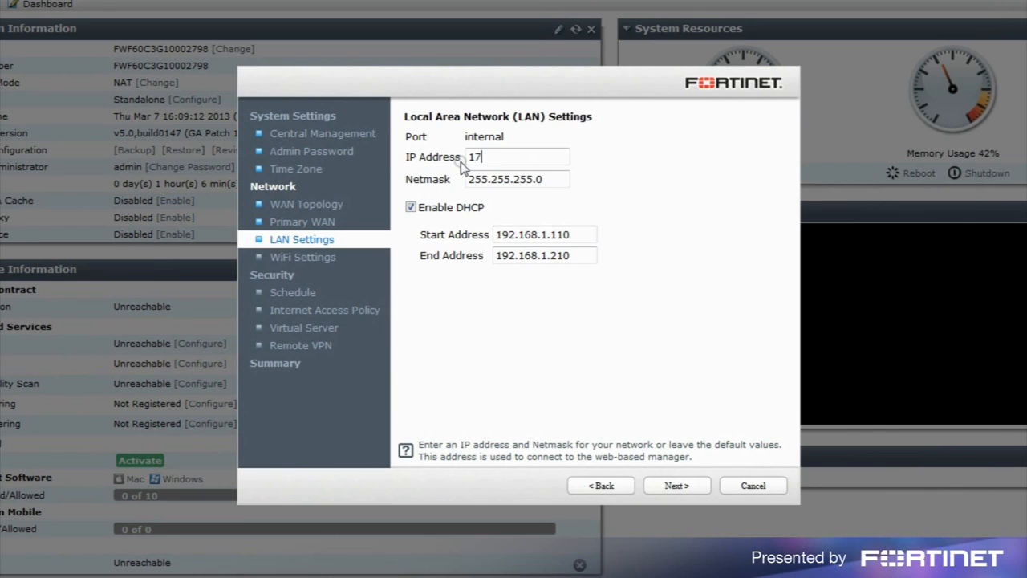
{"action": "type", "text": "2.16.79.1"}
{"action": "double_click", "coordinate": [514, 234]}
{"action": "type", "text": "172.16.79.100"}
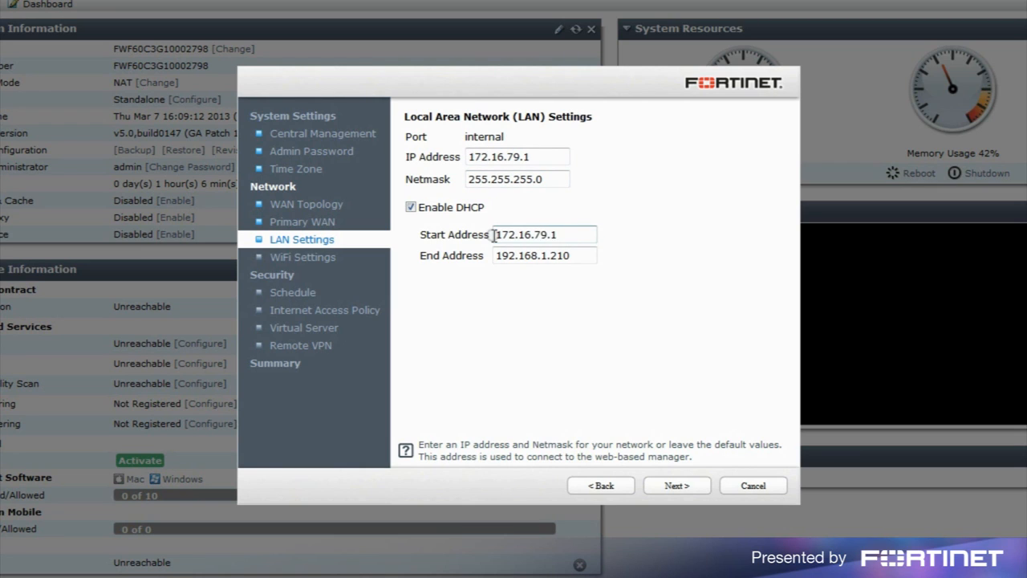
{"action": "key", "text": "Tab"}
{"action": "type", "text": "172.16.79.200"}
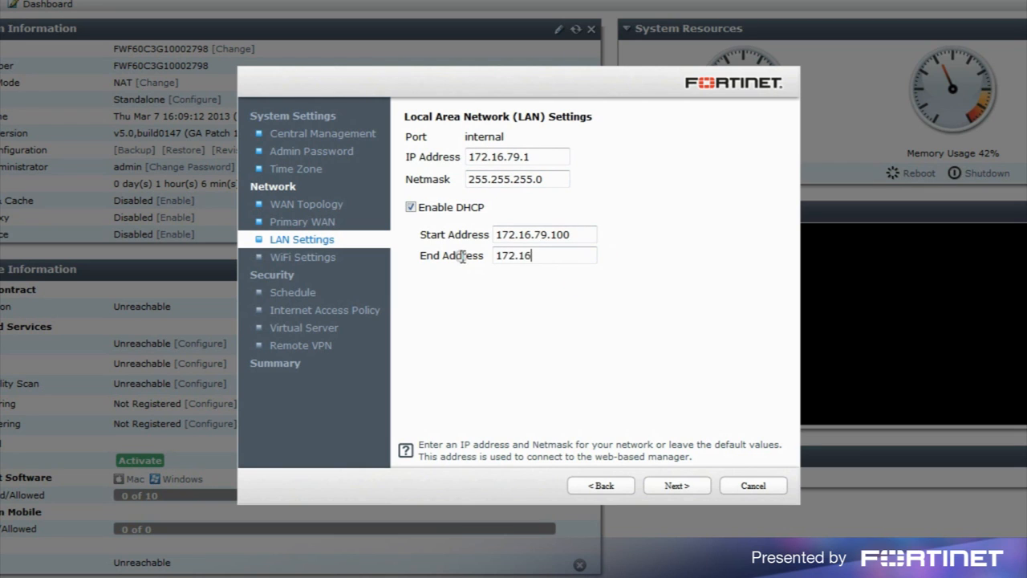
{"action": "left_click", "coordinate": [677, 487]}
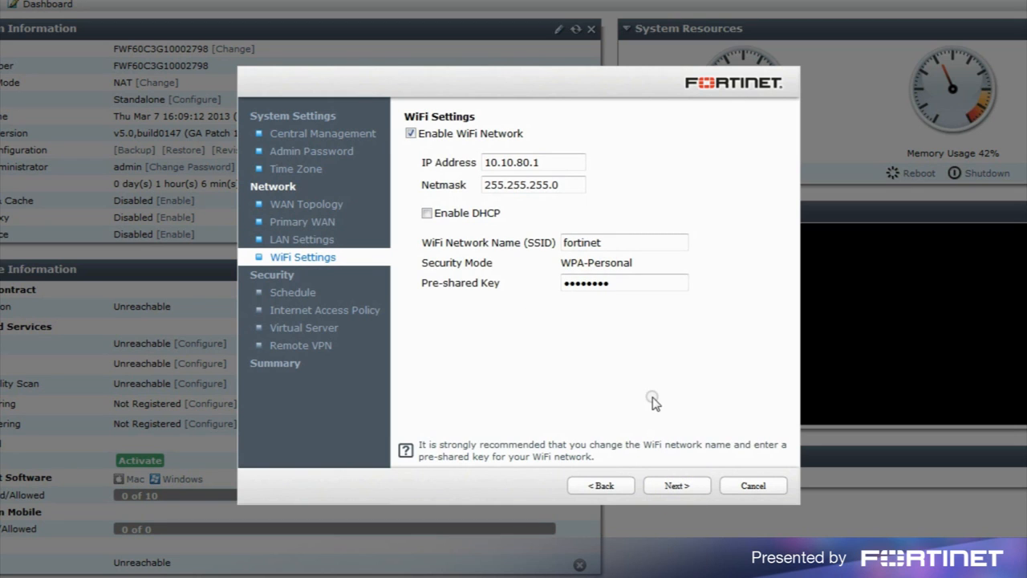
Set the WiFi interface to 172.16.80.1 with DHCP enabled from 172.16.80.100 to 172.16.80.200.
{"action": "left_click_drag", "start_coordinate": [566, 163], "coordinate": [470, 166]}
{"action": "type", "text": "172.16.80.1"}
{"action": "left_click", "coordinate": [426, 213]}
{"action": "left_click", "coordinate": [531, 243]}
{"action": "type", "text": "172.16.80.100"}
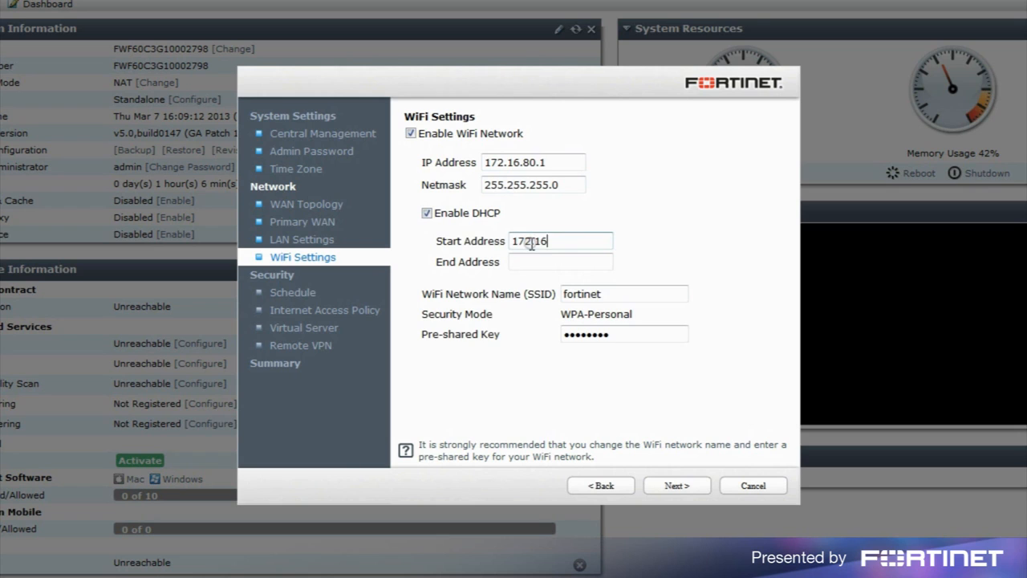
{"action": "left_click", "coordinate": [545, 270]}
{"action": "type", "text": "172.16.80.200"}
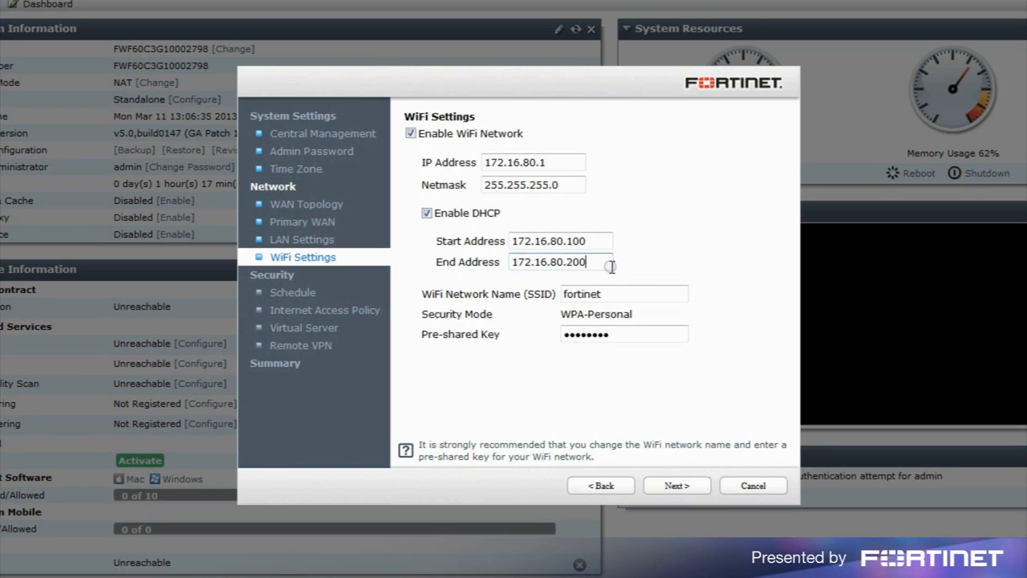
Name the WiFi SSID 'work' and replace the pre-shared key with a new one.
{"action": "key", "text": "Tab"}
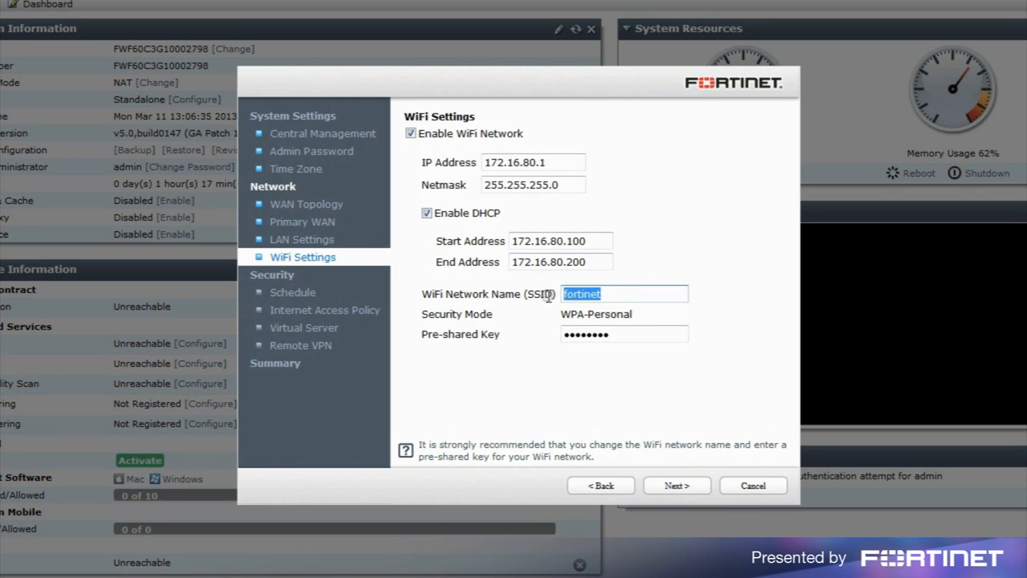
{"action": "type", "text": "work"}
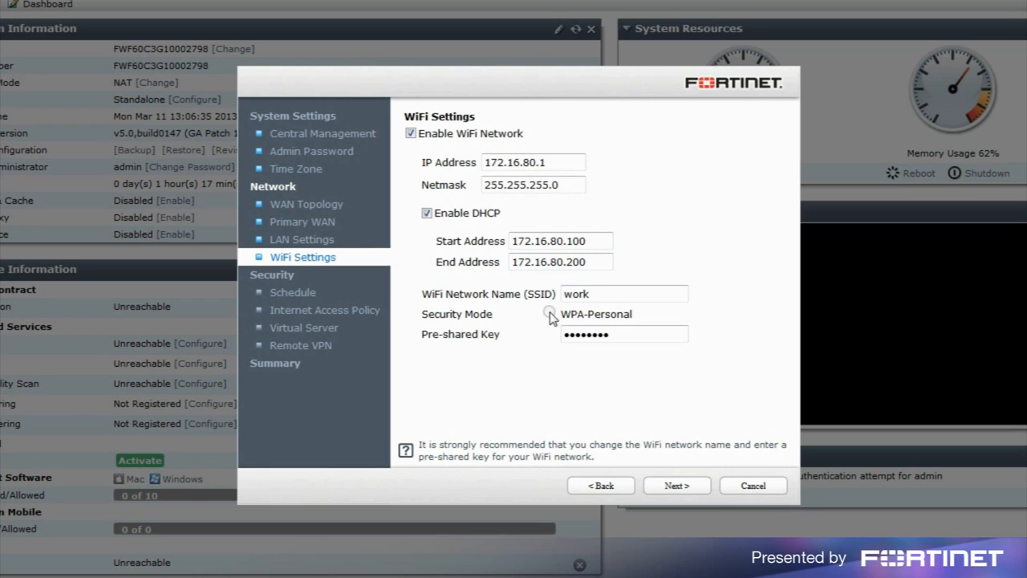
{"action": "left_click_drag", "start_coordinate": [622, 334], "coordinate": [554, 348]}
{"action": "key", "text": "BackSpace"}
{"action": "type", "text": "fortinet"}
{"action": "left_click", "coordinate": [687, 488]}
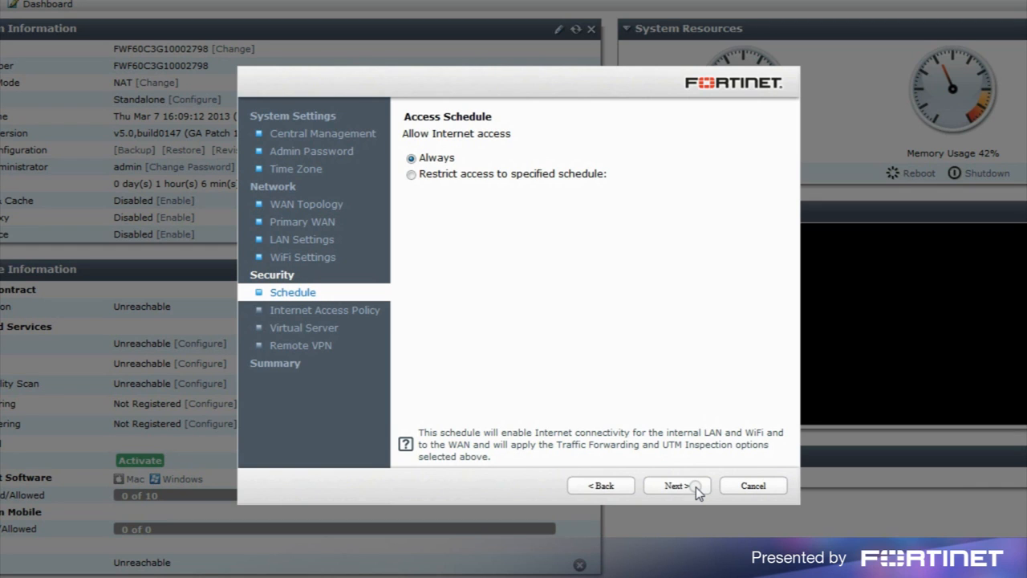
Accept the Always access schedule and the default internet access policy with all filters.
{"action": "left_click", "coordinate": [696, 487]}
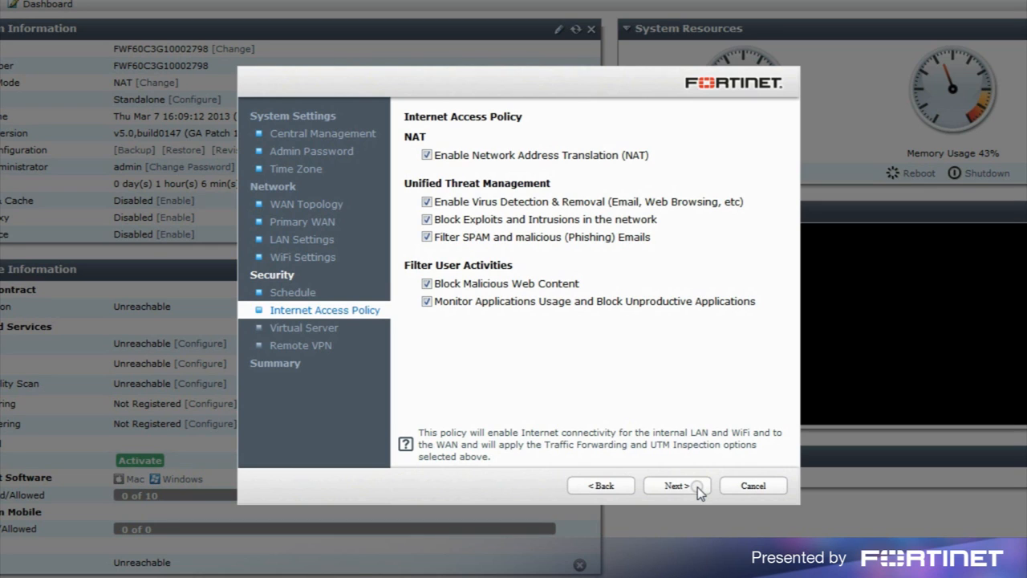
{"action": "left_click", "coordinate": [698, 487]}
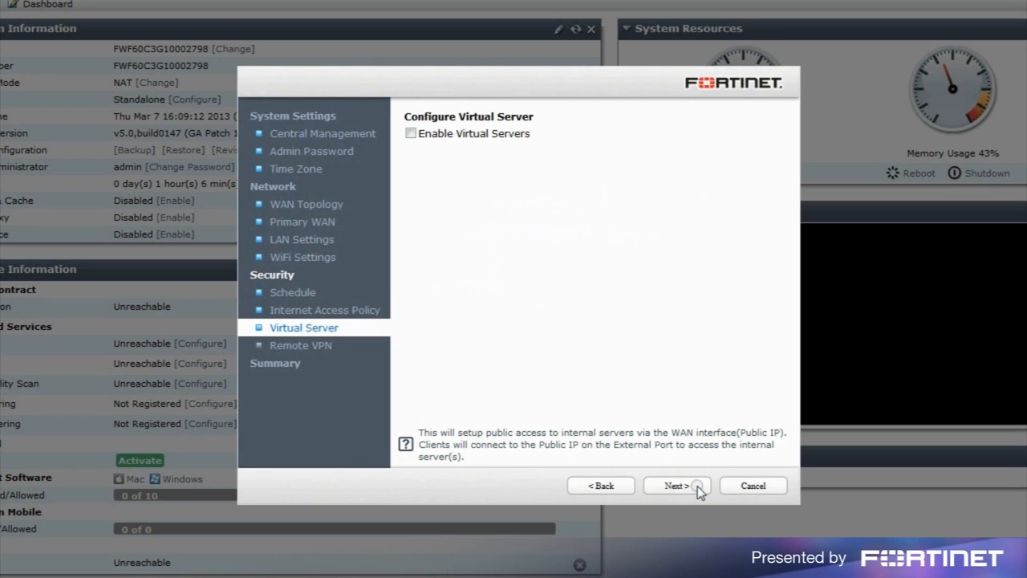
Enable virtual servers, forwarding external port 8080 to 172.16.79.201 port 80.
{"action": "left_click", "coordinate": [412, 135]}
{"action": "left_click", "coordinate": [468, 180]}
{"action": "type", "text": "8080"}
{"action": "left_click", "coordinate": [532, 181]}
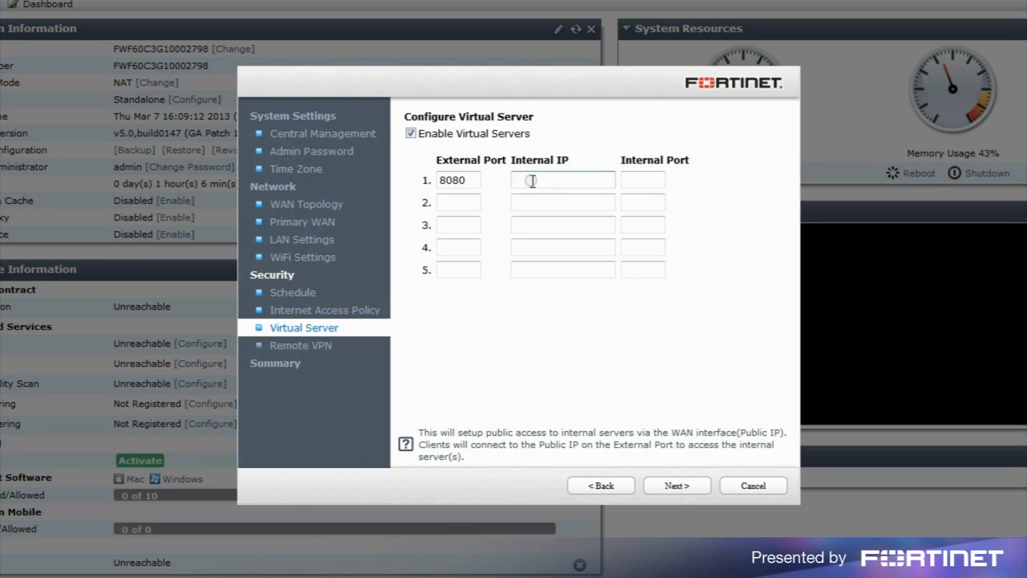
{"action": "type", "text": "172.16.79.201"}
{"action": "left_click", "coordinate": [643, 178]}
{"action": "type", "text": "80"}
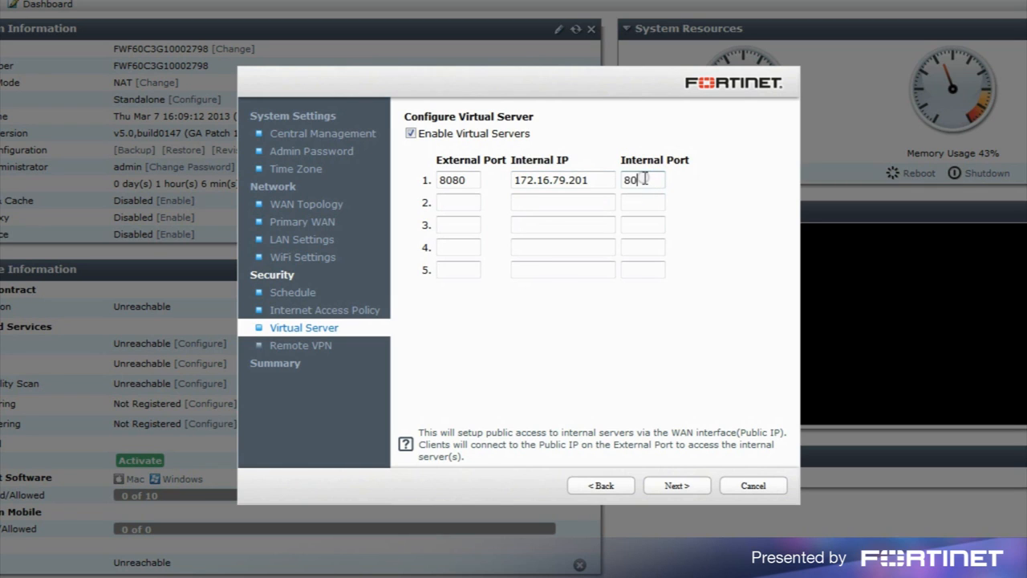
{"action": "left_click", "coordinate": [684, 486]}
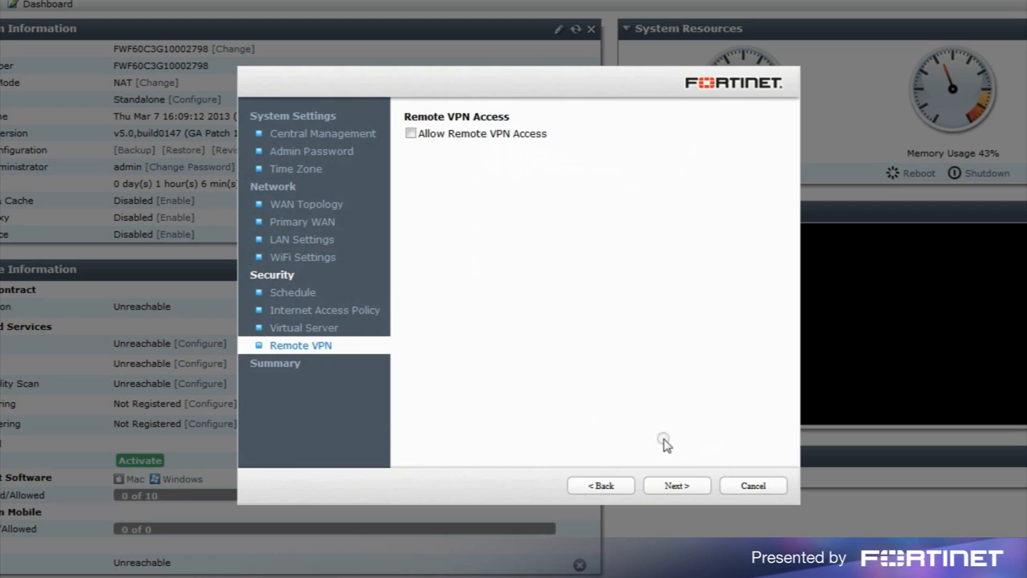
Allow remote VPN access for one user with a password and a 'web server' bookmark to 172.16.79.201.
{"action": "left_click", "coordinate": [410, 135]}
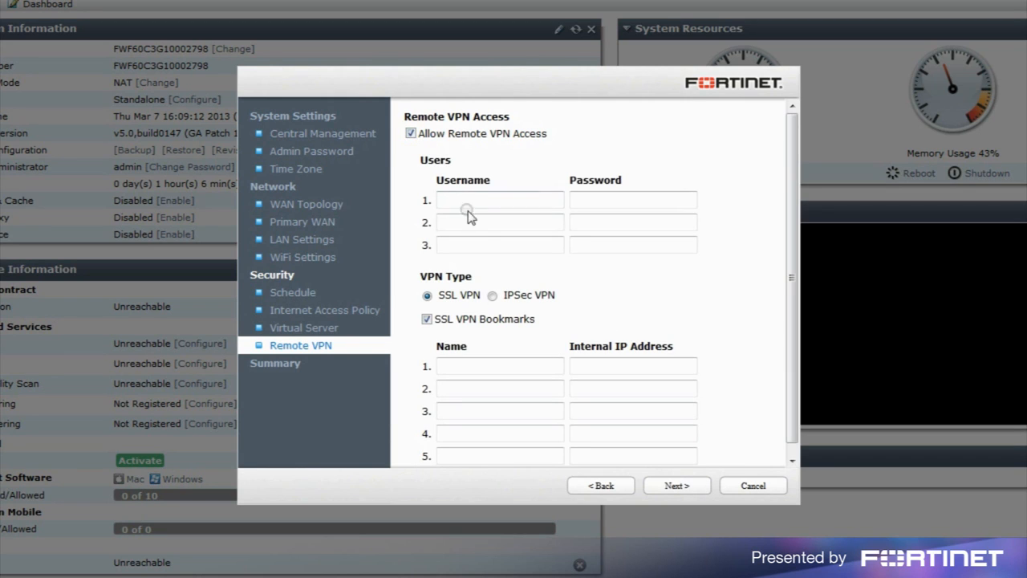
{"action": "left_click", "coordinate": [478, 199]}
{"action": "type", "text": "jack"}
{"action": "key", "text": "Tab"}
{"action": "type", "text": "fortinet"}
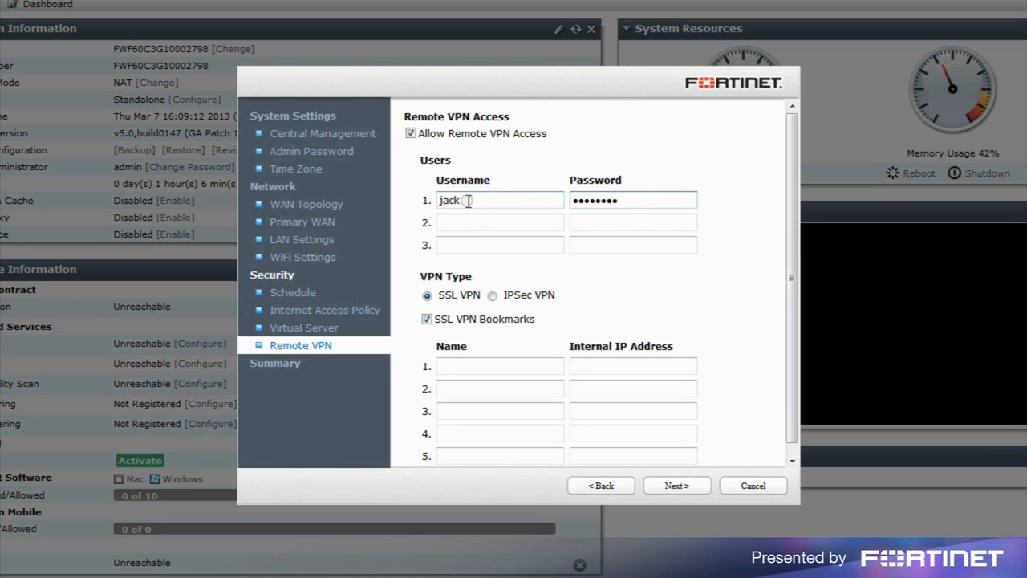
{"action": "left_click", "coordinate": [508, 365]}
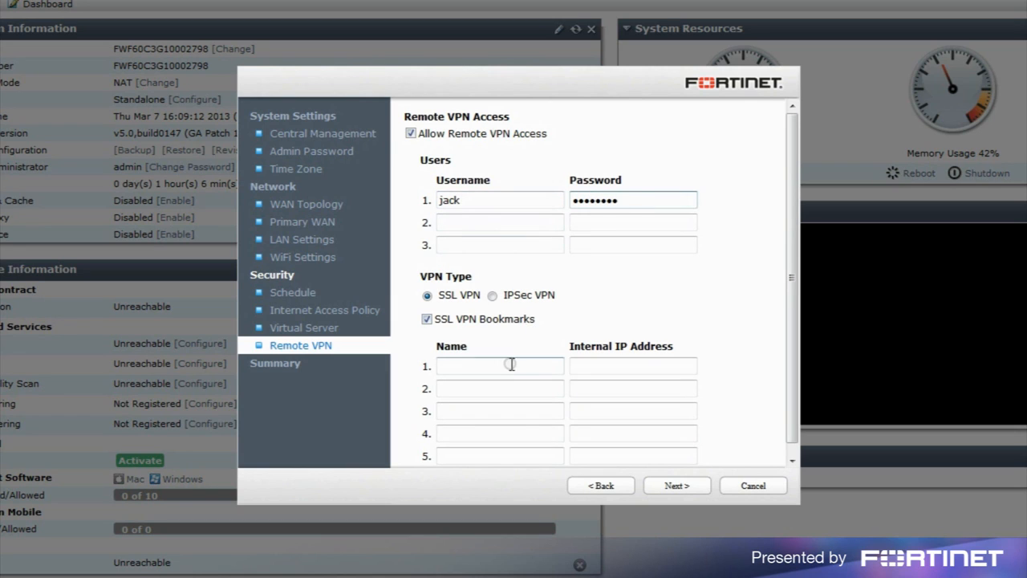
{"action": "type", "text": "web server"}
{"action": "key", "text": "Tab"}
{"action": "type", "text": "172.16.79.201"}
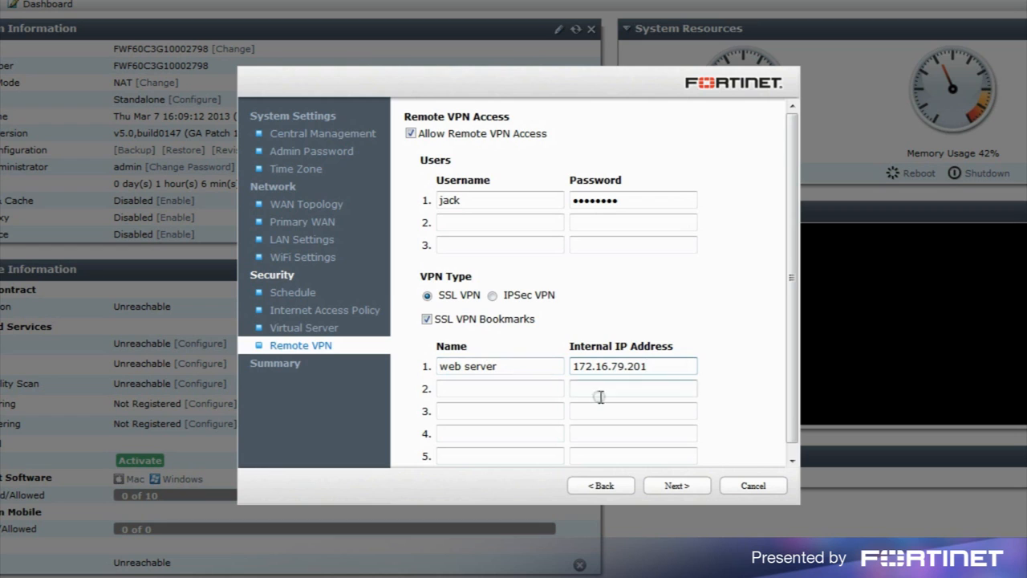
Review the summary and apply the configuration, losing the connection at 192.168.1.99.
{"action": "left_click", "coordinate": [689, 487]}
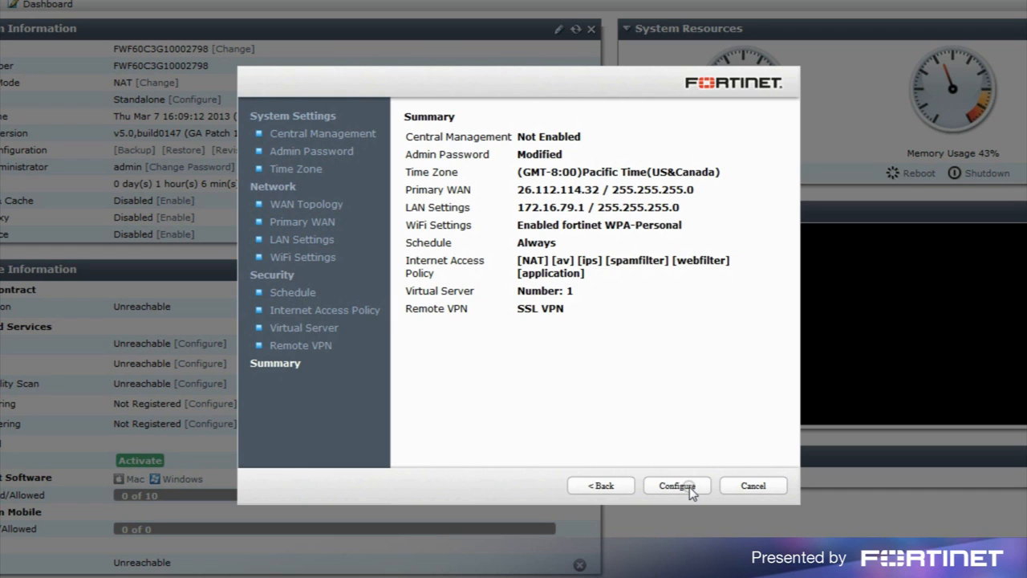
{"action": "left_click", "coordinate": [678, 486]}
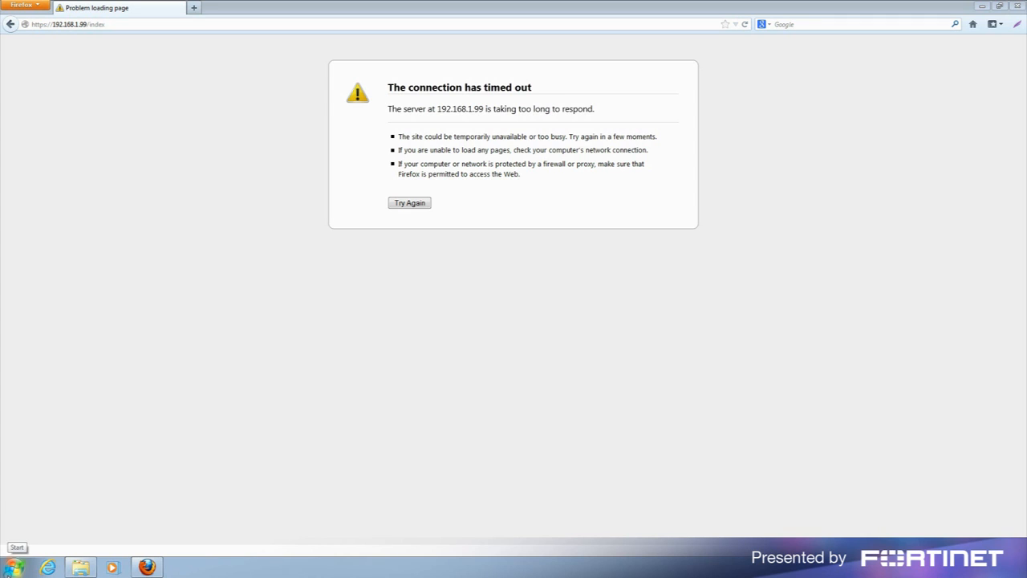
Run ipconfig in Command Prompt to confirm address 172.16.79.100 and gateway 172.16.79.1, then return to Firefox.
{"action": "left_click", "coordinate": [14, 567]}
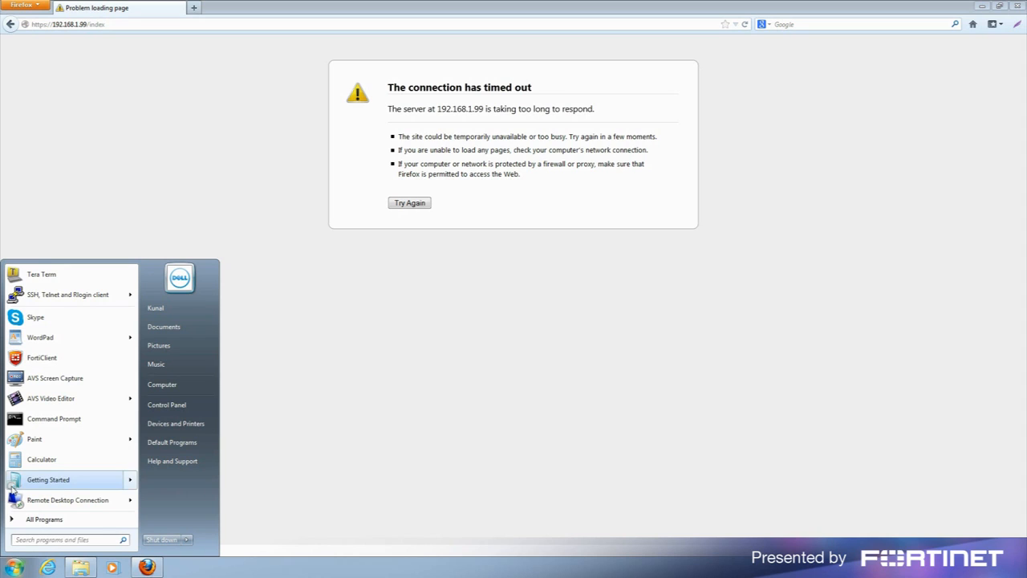
{"action": "left_click", "coordinate": [53, 420]}
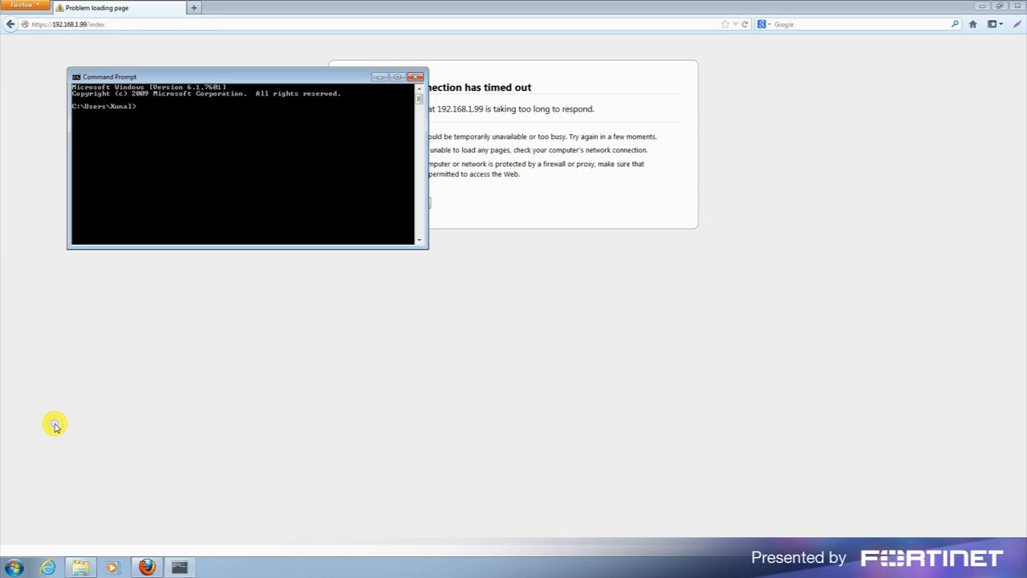
{"action": "left_click", "coordinate": [193, 167]}
{"action": "type", "text": "ipconfig"}
{"action": "key", "text": "Return"}
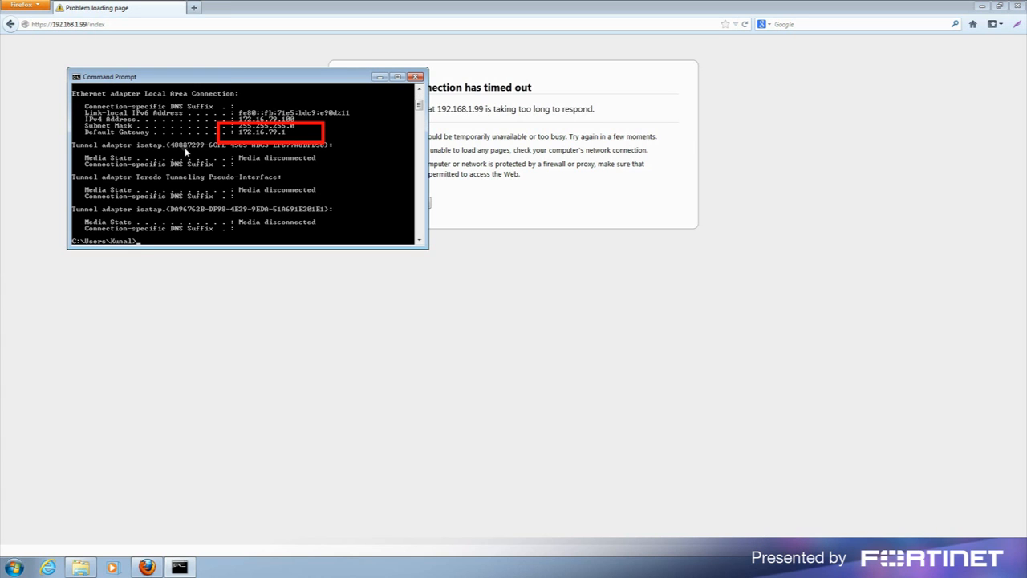
{"action": "left_click", "coordinate": [546, 23]}
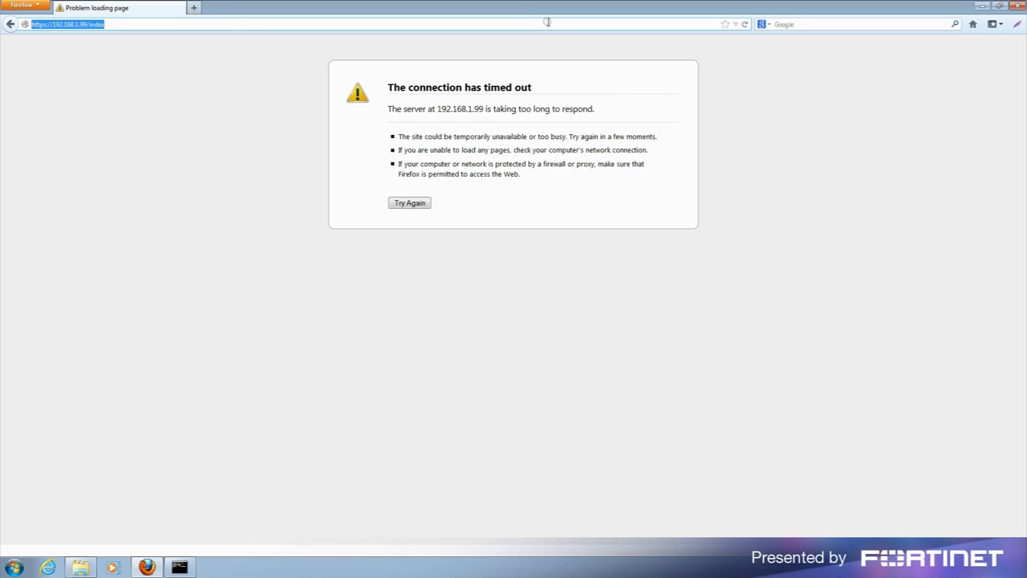
{"action": "type", "text": "https"}
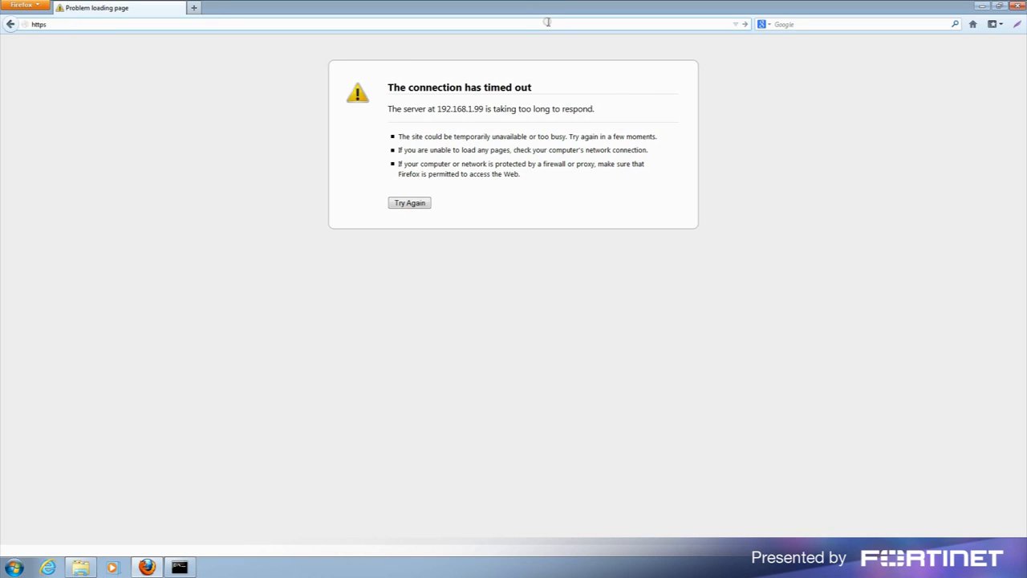
{"action": "type", "text": "://172.16.79.1"}
{"action": "key", "text": "Return"}
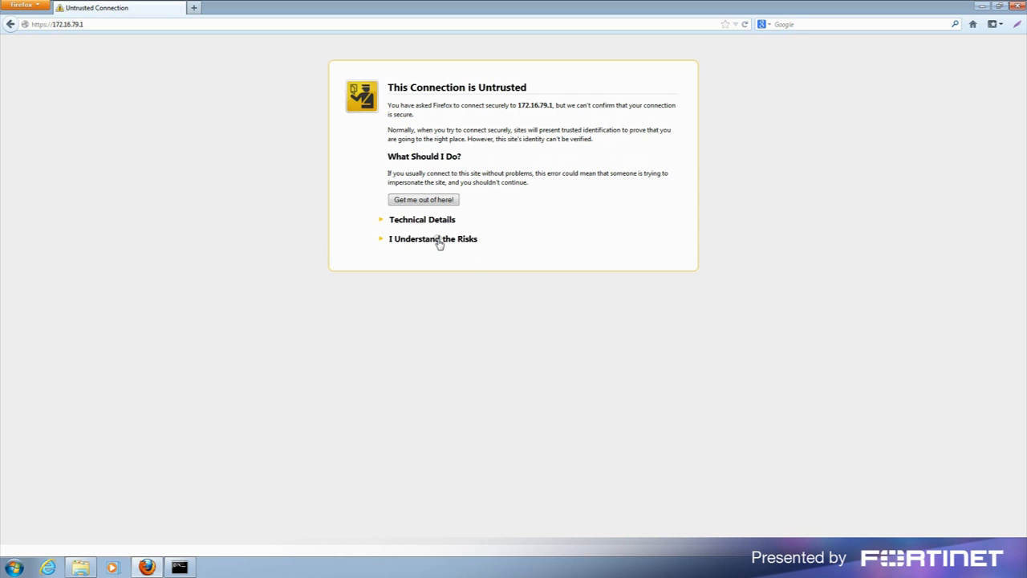
{"action": "left_click", "coordinate": [466, 240]}
{"action": "left_click", "coordinate": [446, 309]}
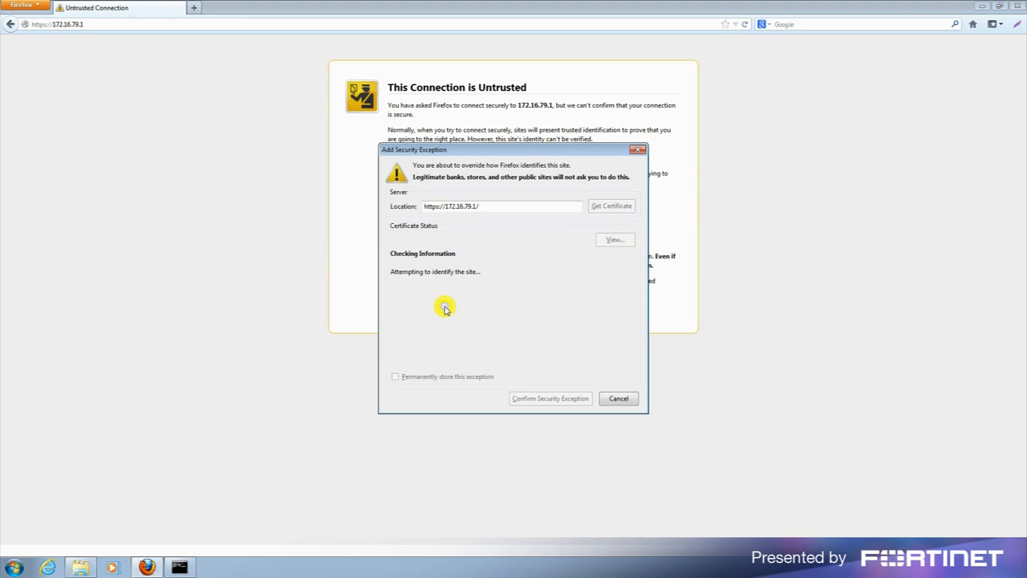
{"action": "left_click", "coordinate": [615, 207]}
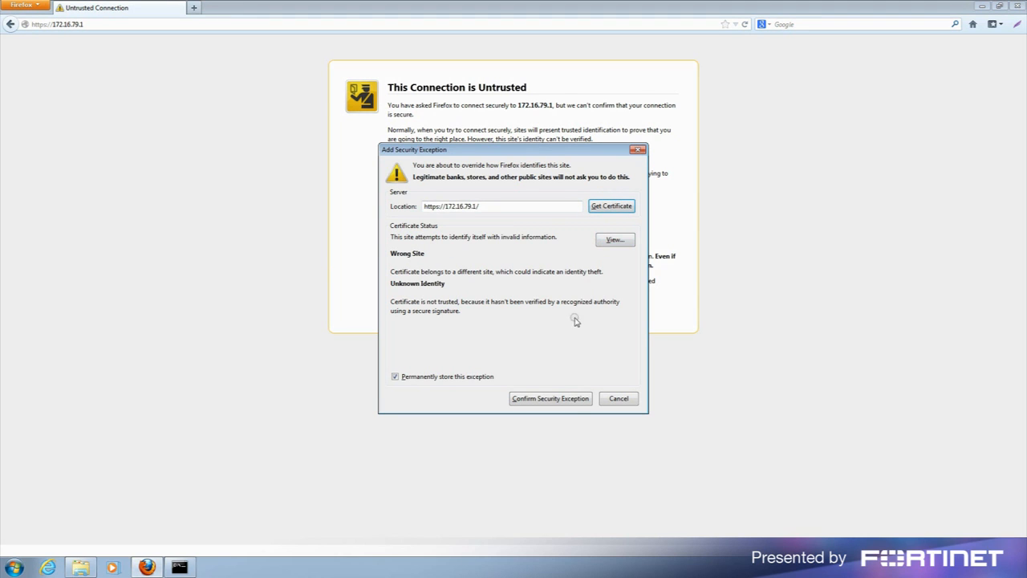
{"action": "left_click", "coordinate": [551, 399]}
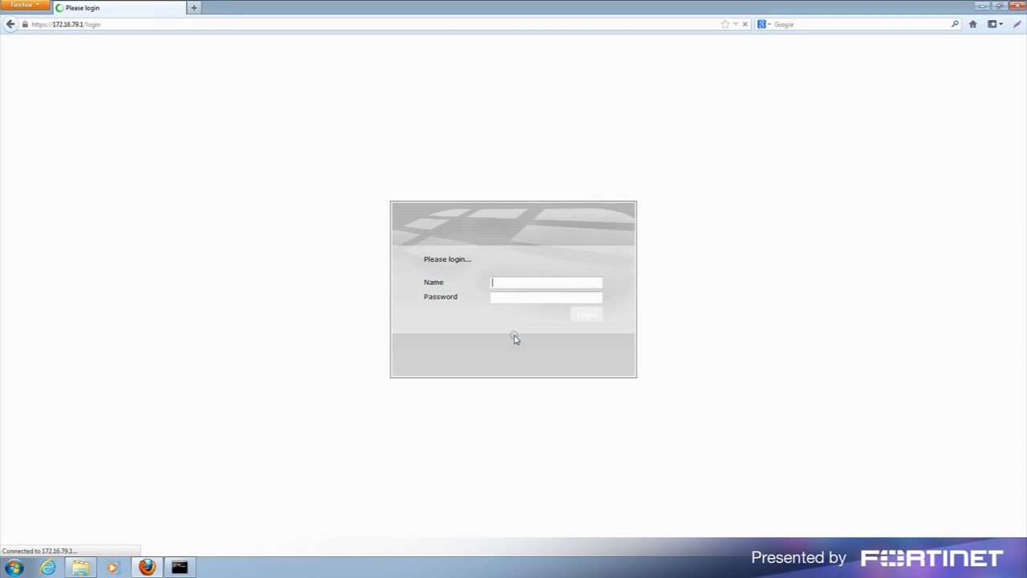
Log in to the web manager as admin with the administrator password.
{"action": "left_click", "coordinate": [509, 280]}
{"action": "type", "text": "admin"}
{"action": "key", "text": "Tab"}
{"action": "type", "text": "******"}
{"action": "key", "text": "Return"}
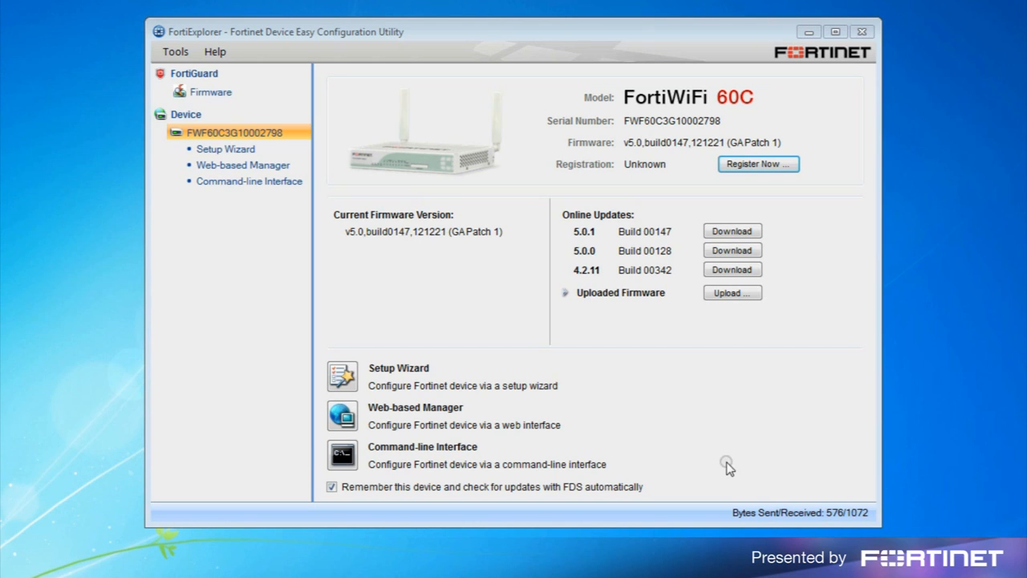
Open the FortiWiFi 60C Setup Wizard in FortiExplorer and log in as admin.
{"action": "left_click", "coordinate": [342, 376]}
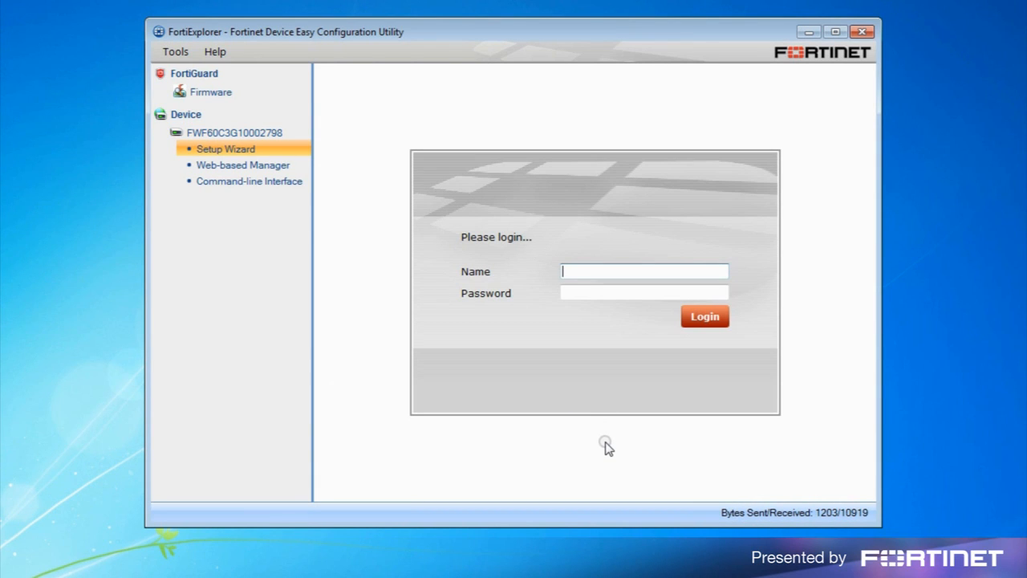
{"action": "type", "text": "admin"}
{"action": "left_click", "coordinate": [707, 319]}
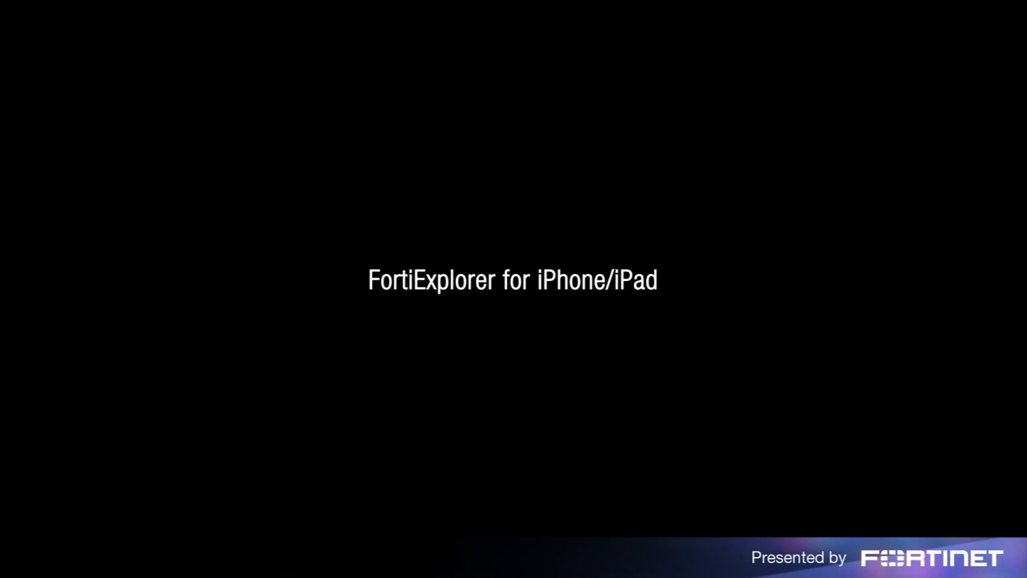
Search the iPhone App Store for 'fortiex' and open the fortiexplorer result.
{"action": "left_click", "coordinate": [573, 472]}
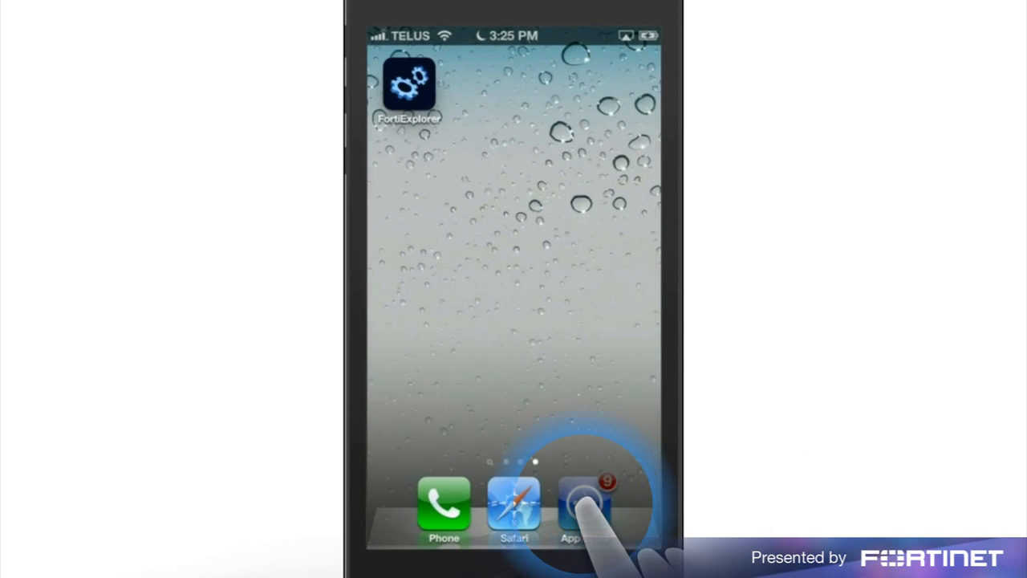
{"action": "left_click", "coordinate": [562, 504]}
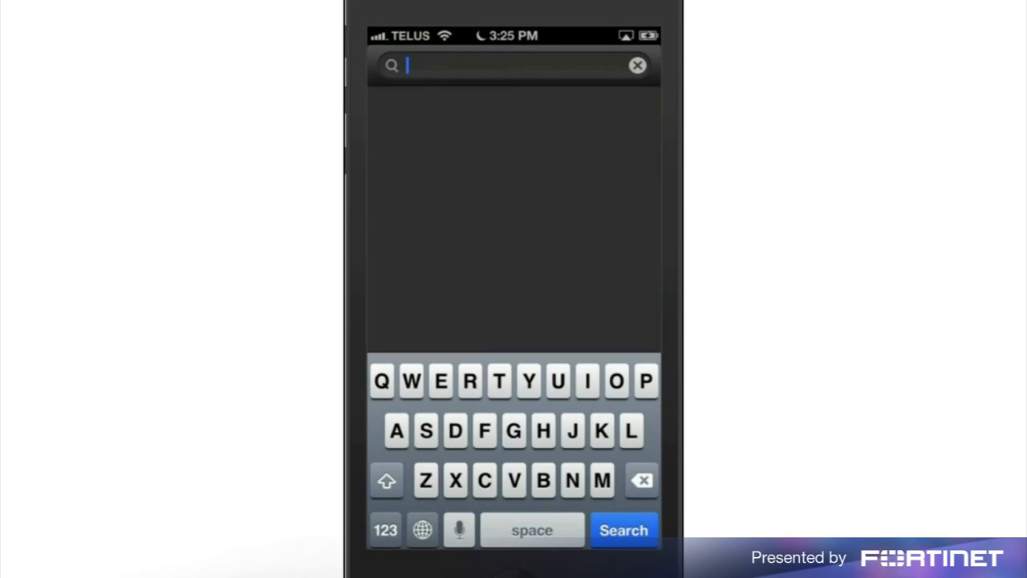
{"action": "type", "text": "f"}
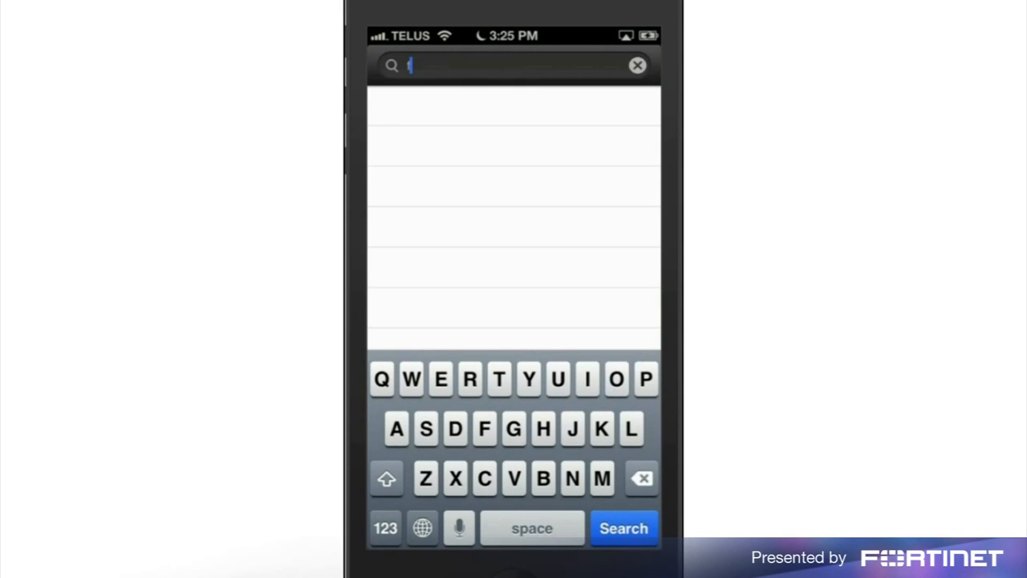
{"action": "type", "text": "ortiex"}
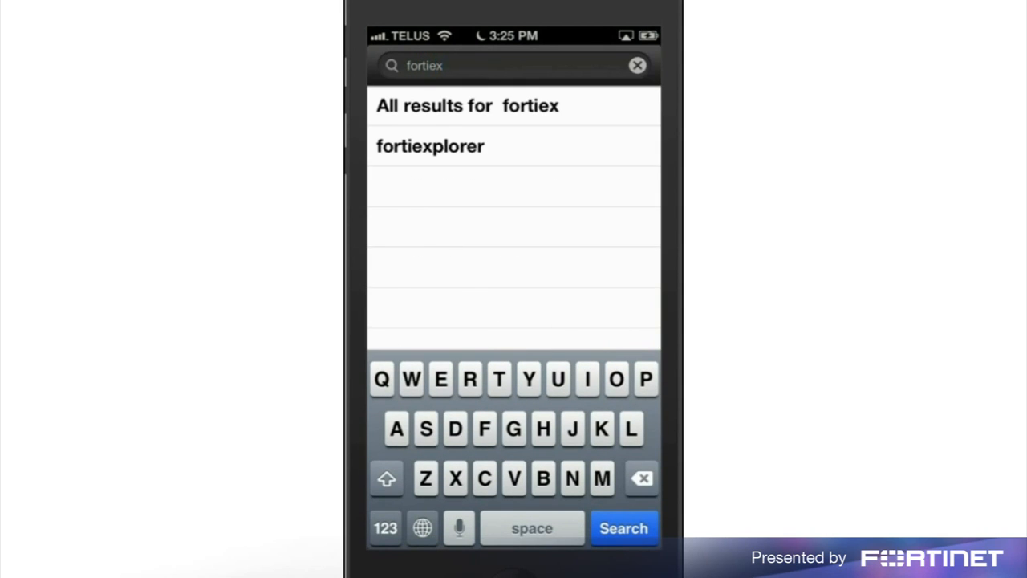
{"action": "left_click", "coordinate": [432, 146]}
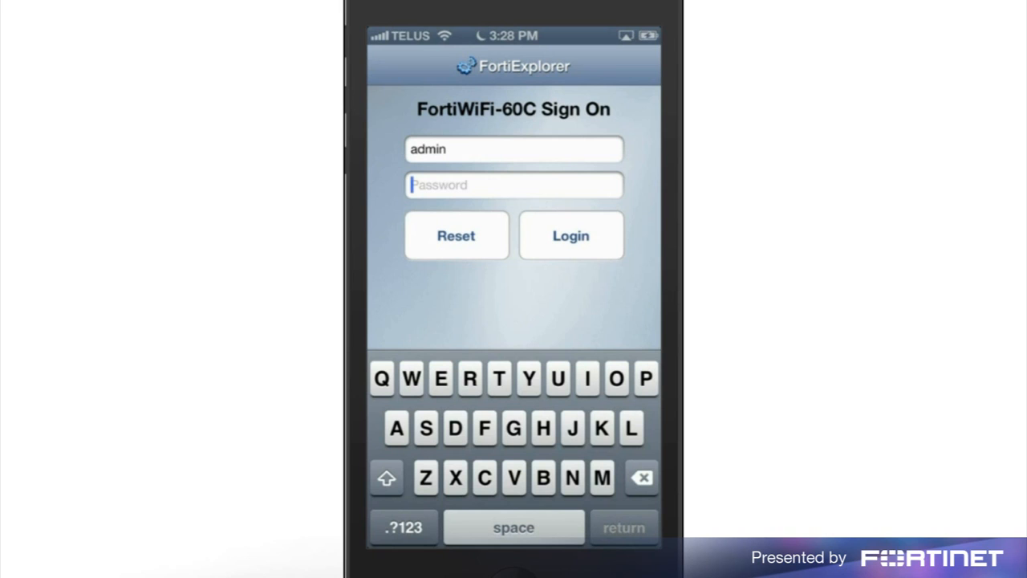
Sign in to the FortiWiFi-60C and change the admin password under General settings.
{"action": "left_click", "coordinate": [571, 236]}
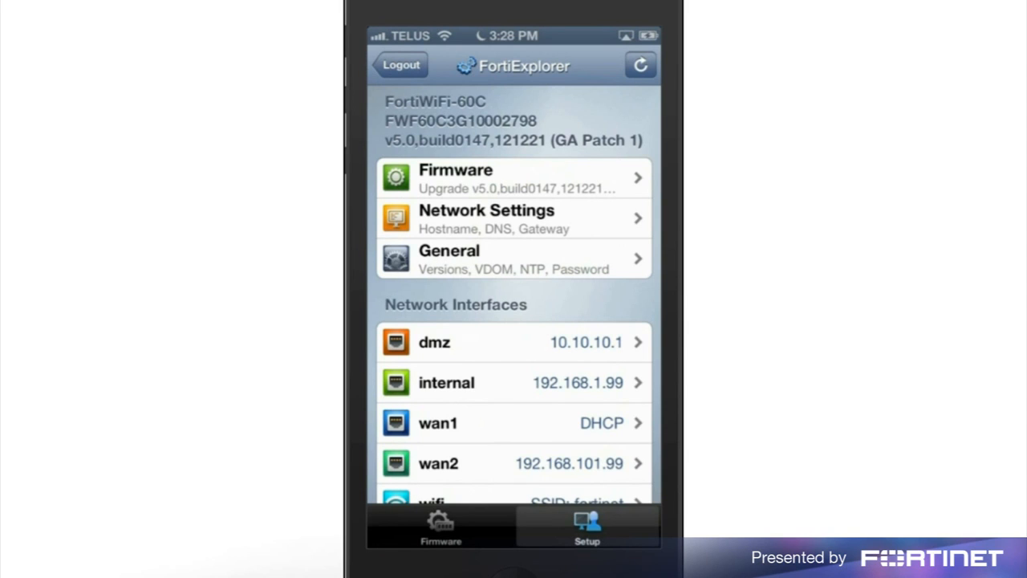
{"action": "left_click", "coordinate": [450, 257]}
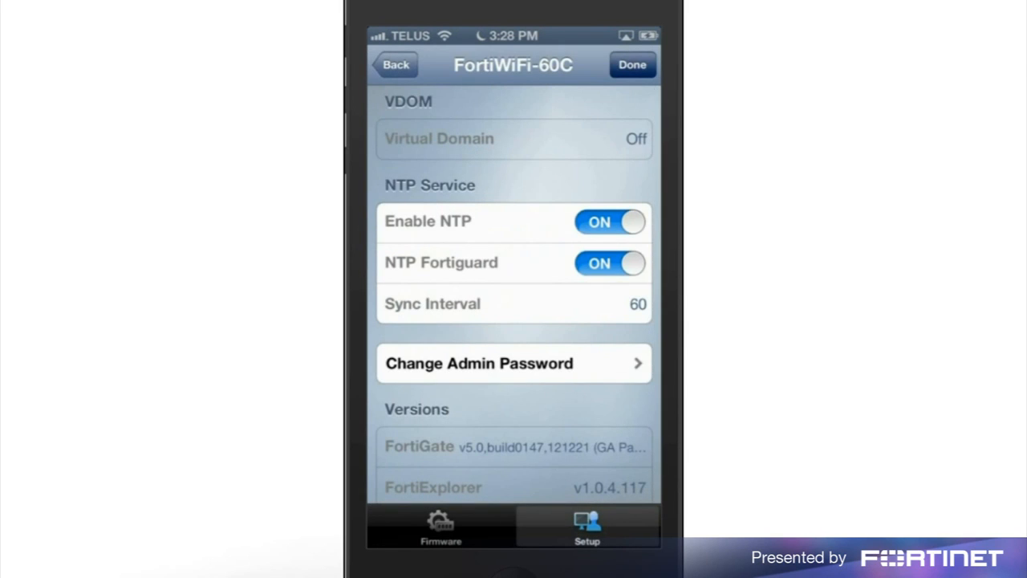
{"action": "left_click", "coordinate": [481, 363]}
{"action": "type", "text": "admin"}
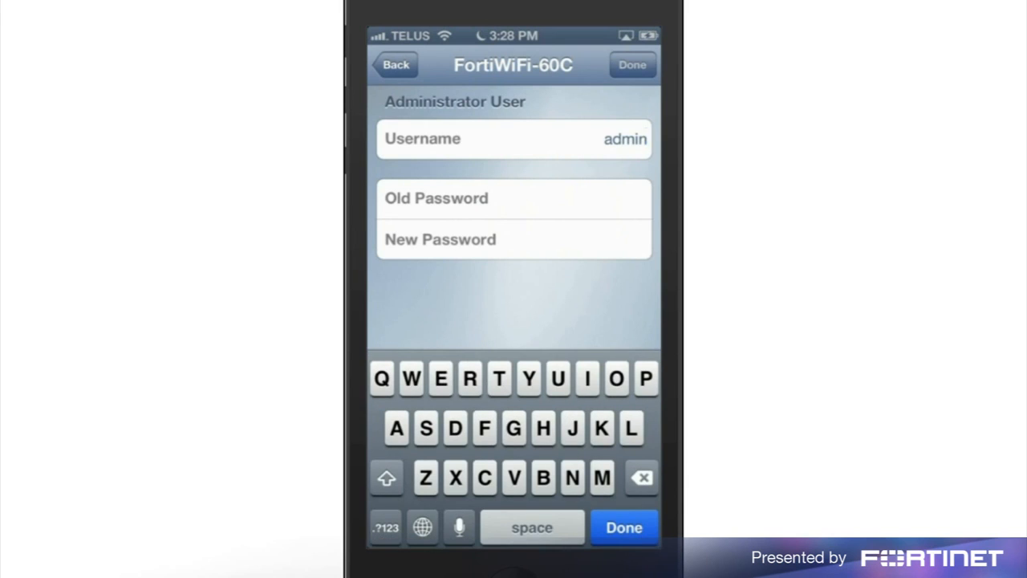
{"action": "left_click", "coordinate": [625, 527]}
{"action": "left_click", "coordinate": [514, 240]}
{"action": "type", "text": "123456"}
{"action": "left_click", "coordinate": [625, 527]}
{"action": "type", "text": "123456"}
{"action": "left_click", "coordinate": [575, 246]}
{"action": "left_click", "coordinate": [632, 64]}
{"action": "left_click", "coordinate": [632, 65]}
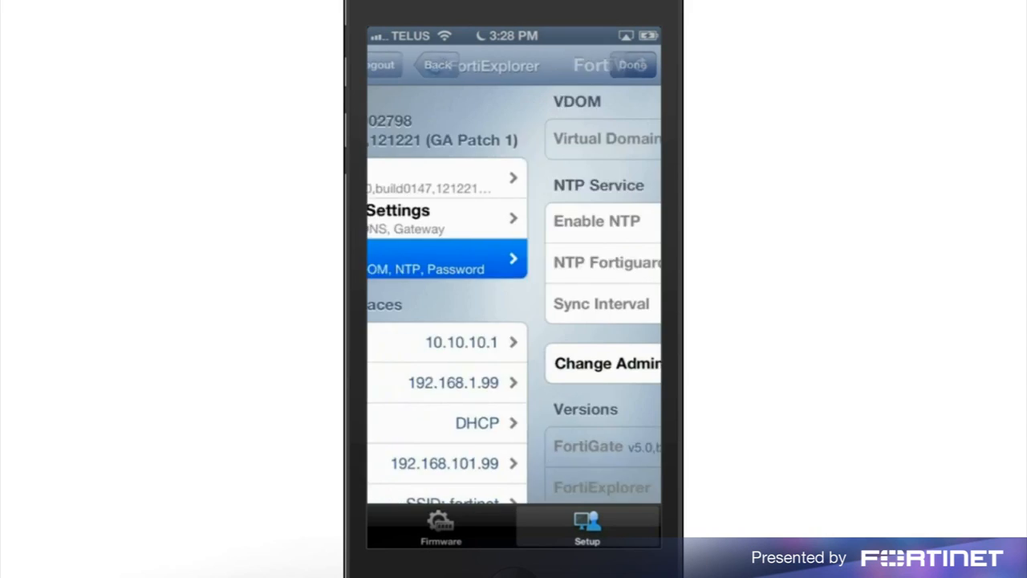
Review the internal interface settings and return to the interface list.
{"action": "scroll", "coordinate": [513, 321], "scroll_direction": "down", "scroll_amount": 2}
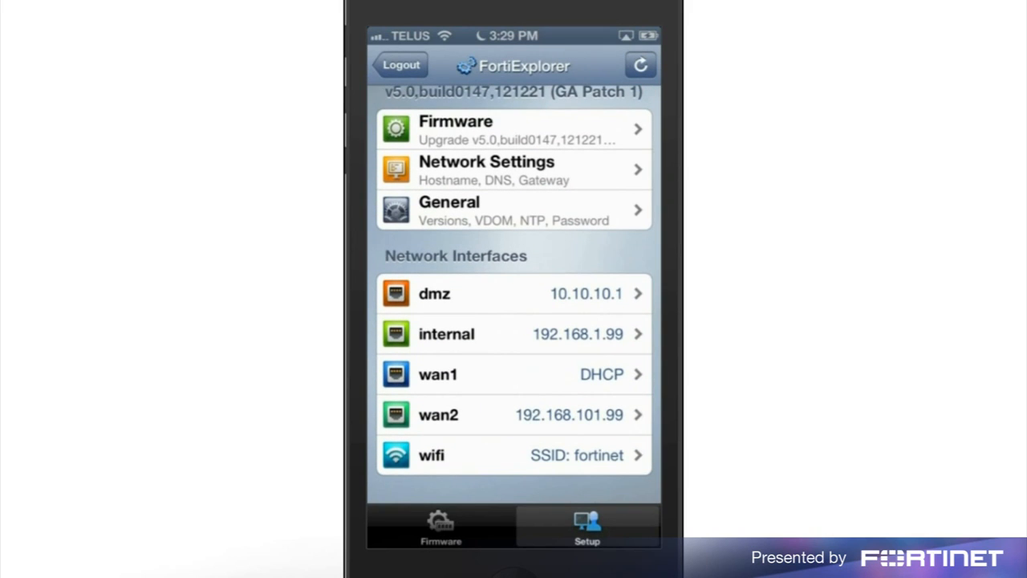
{"action": "left_click", "coordinate": [486, 329]}
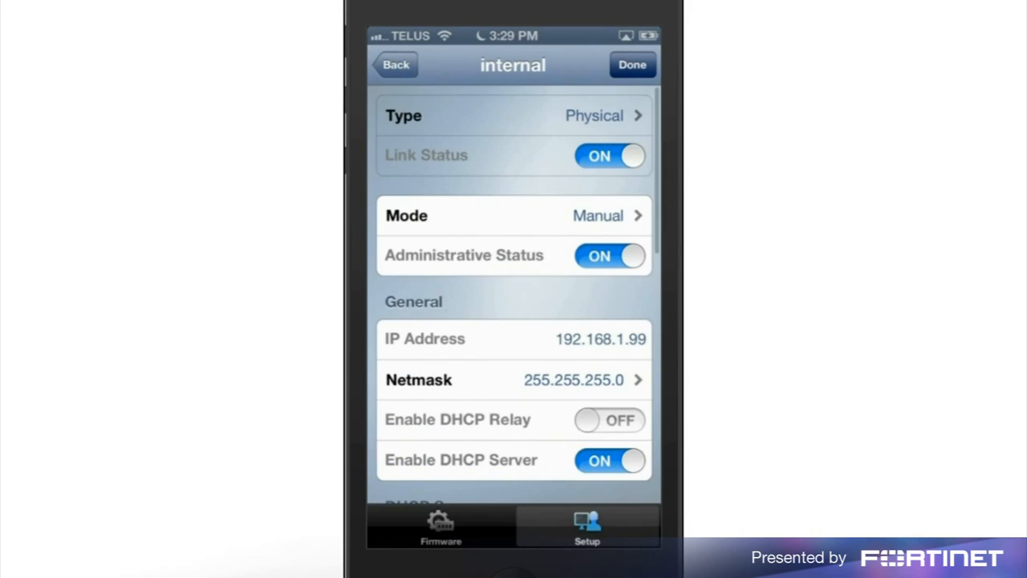
{"action": "scroll", "coordinate": [518, 295], "scroll_direction": "down", "scroll_amount": 3}
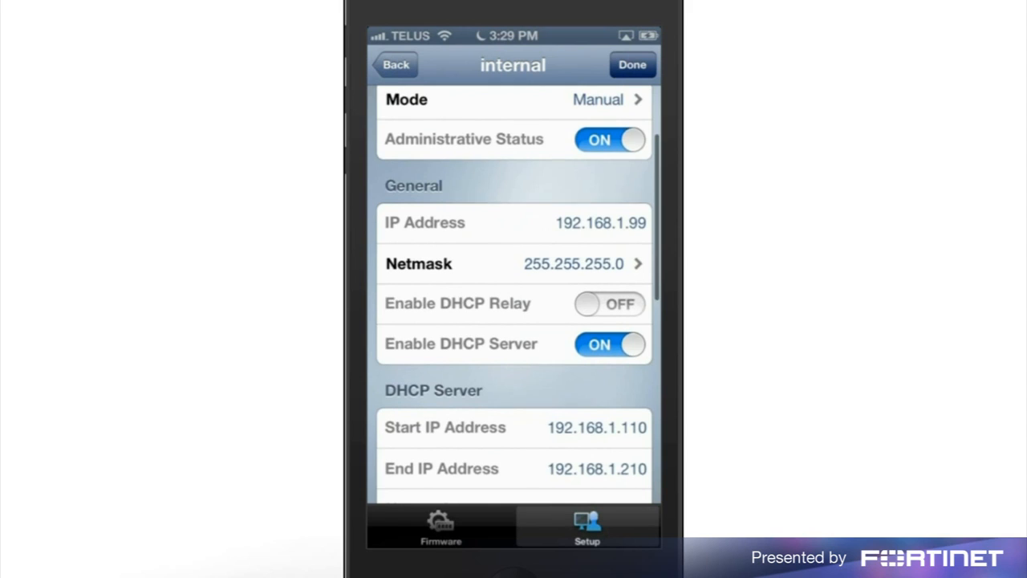
{"action": "left_click", "coordinate": [396, 64]}
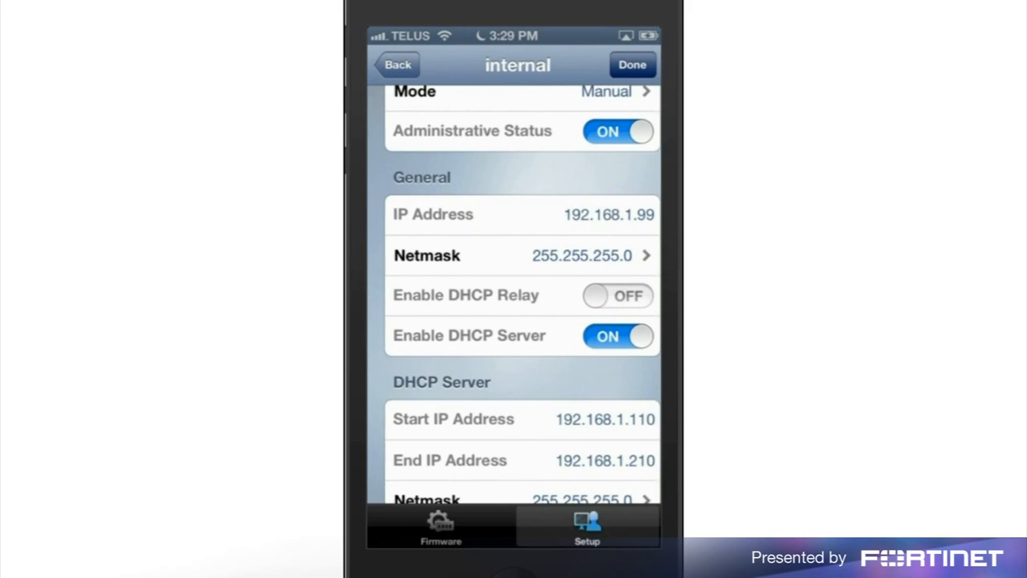
Turn on HTTPS and SSH management access on wan1 and apply the change.
{"action": "left_click", "coordinate": [481, 417]}
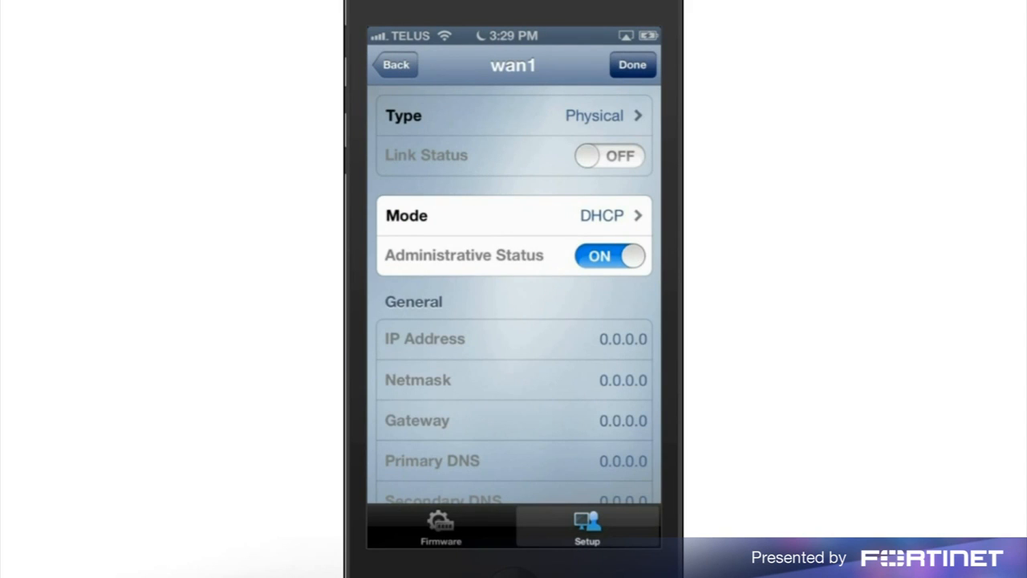
{"action": "scroll", "coordinate": [514, 295], "scroll_direction": "down", "scroll_amount": 5}
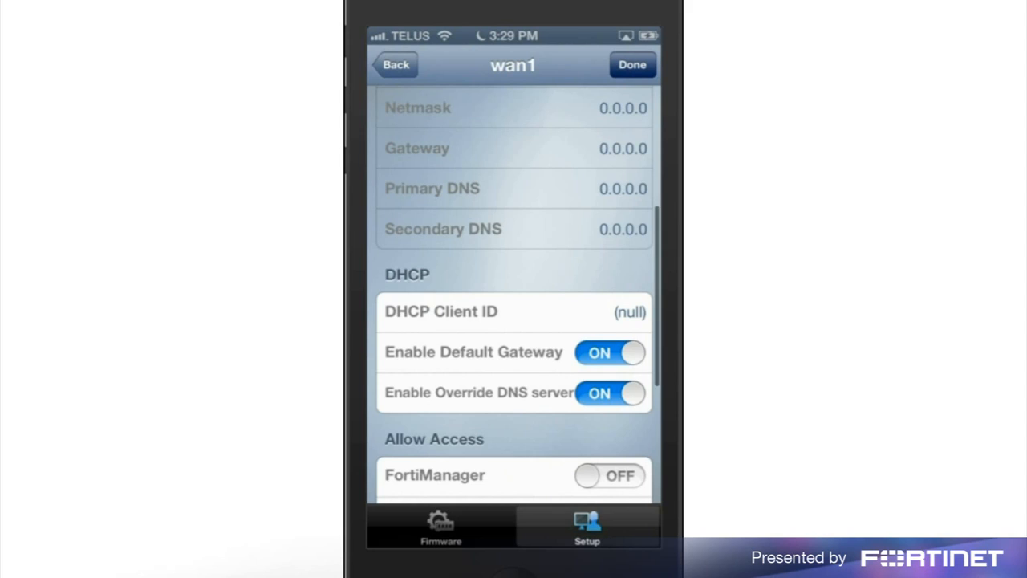
{"action": "scroll", "coordinate": [513, 295], "scroll_direction": "down", "scroll_amount": 5}
{"action": "left_click", "coordinate": [610, 296]}
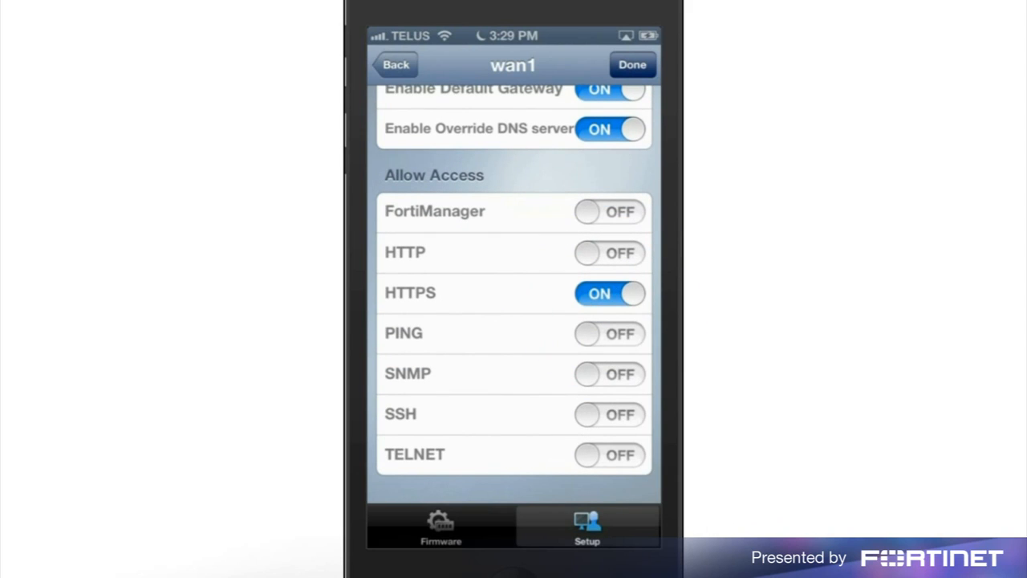
{"action": "left_click", "coordinate": [609, 415]}
{"action": "left_click", "coordinate": [633, 65]}
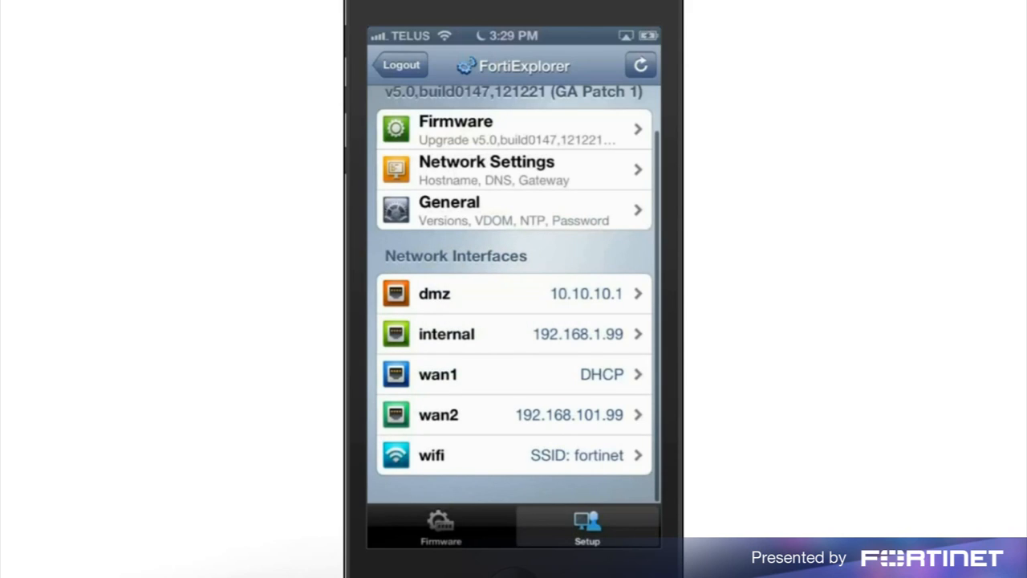